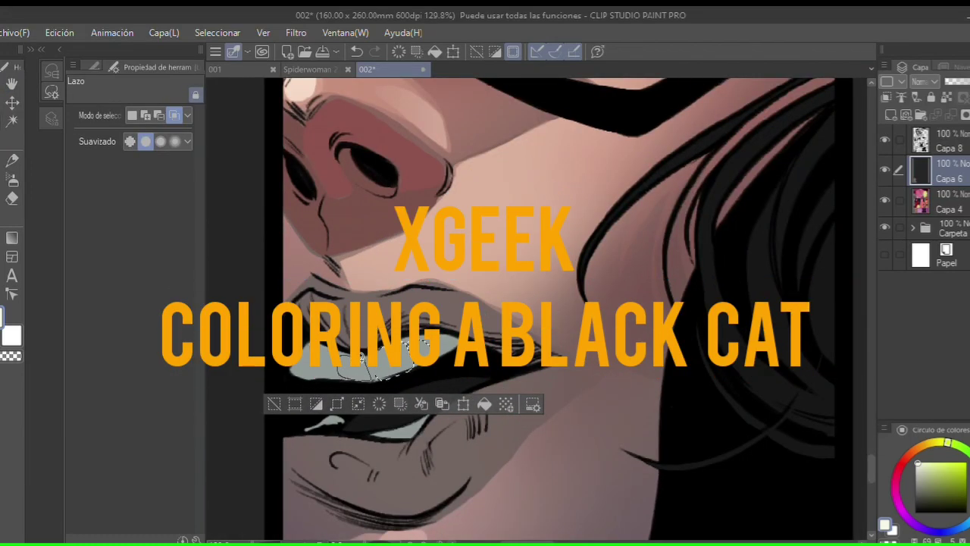
Step: Lasso the teeth and lower highlight area and airbrush them a lighter grey-white
{"action": "left_click_drag", "start_coordinate": [413, 348], "coordinate": [322, 367]}
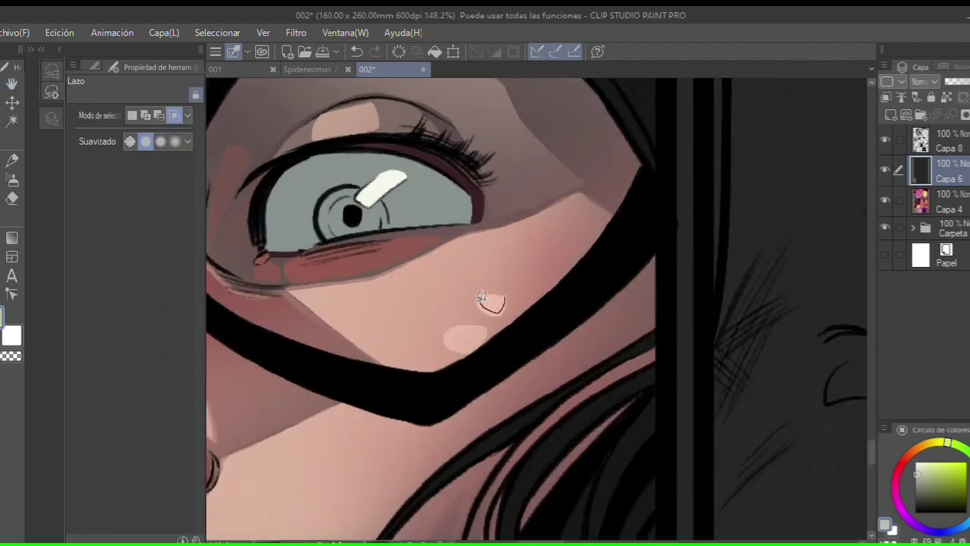
{"action": "left_click_drag", "start_coordinate": [481, 297], "coordinate": [486, 331]}
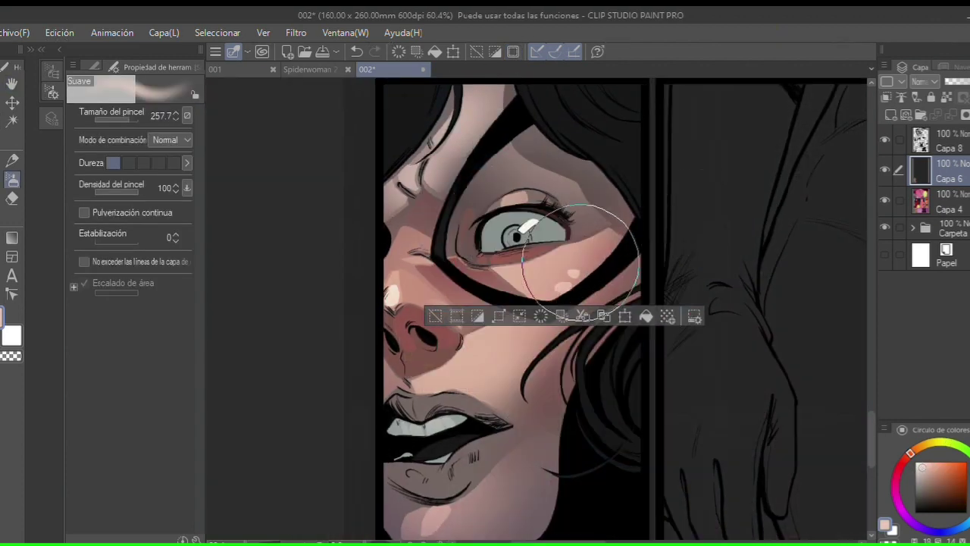
{"action": "scroll", "coordinate": [573, 217], "scroll_direction": "down", "scroll_amount": 3}
Step: Zoom in on the hair and lasso-select the strands at the face panel's right edge
{"action": "left_click_drag", "start_coordinate": [425, 356], "coordinate": [398, 330]}
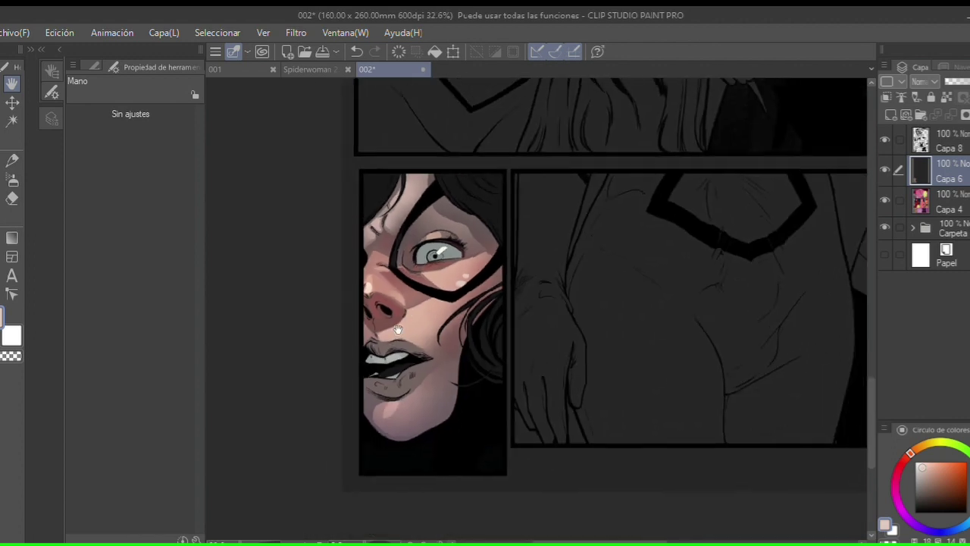
{"action": "scroll", "coordinate": [398, 330], "scroll_direction": "up", "scroll_amount": 2}
{"action": "scroll", "coordinate": [386, 328], "scroll_direction": "up", "scroll_amount": 2}
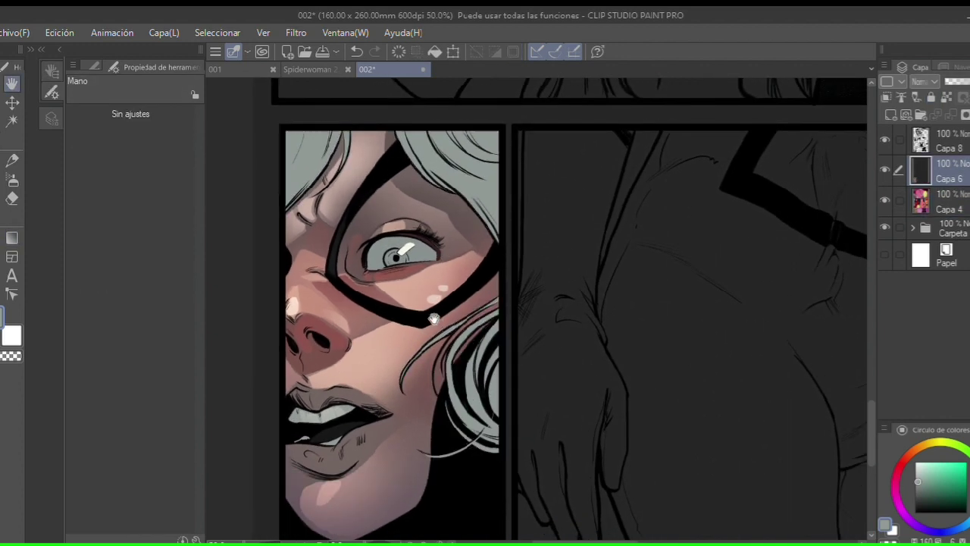
{"action": "scroll", "coordinate": [434, 319], "scroll_direction": "up", "scroll_amount": 1}
{"action": "scroll", "coordinate": [433, 319], "scroll_direction": "up", "scroll_amount": 1}
{"action": "scroll", "coordinate": [434, 319], "scroll_direction": "up", "scroll_amount": 2}
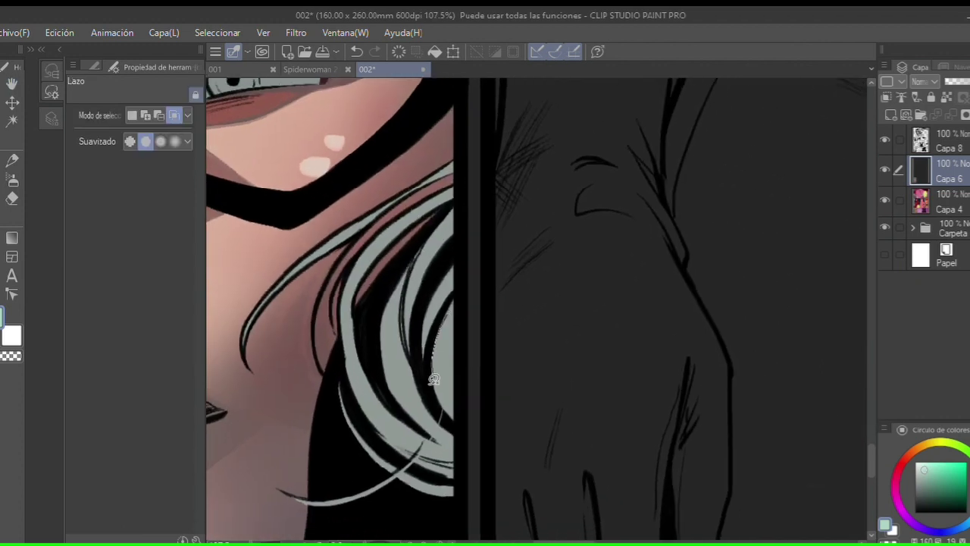
{"action": "left_click_drag", "start_coordinate": [433, 379], "coordinate": [452, 316]}
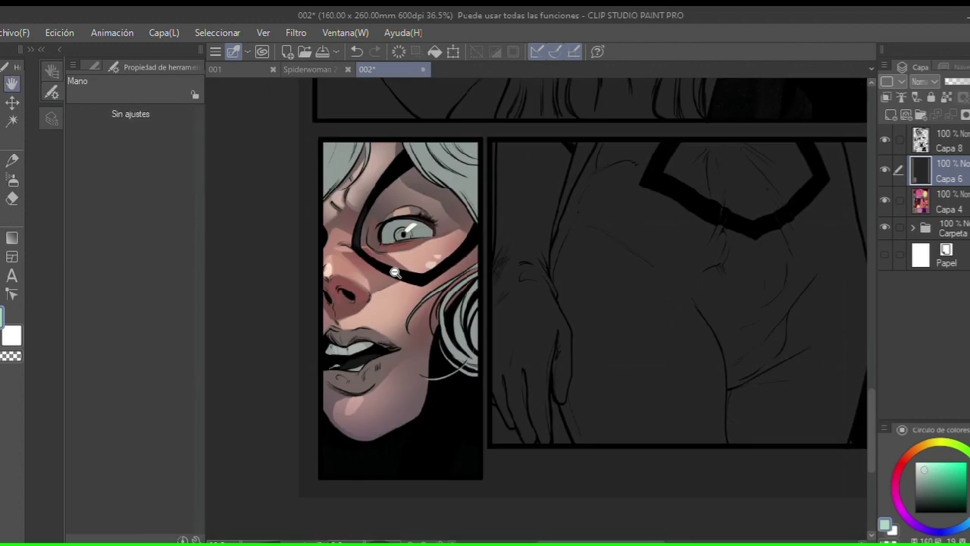
{"action": "scroll", "coordinate": [447, 278], "scroll_direction": "down", "scroll_amount": 4}
Step: Pick a slightly darker colour and extend the lasso over more curled hair strands
{"action": "key", "text": "g"}
{"action": "left_click", "coordinate": [920, 491]}
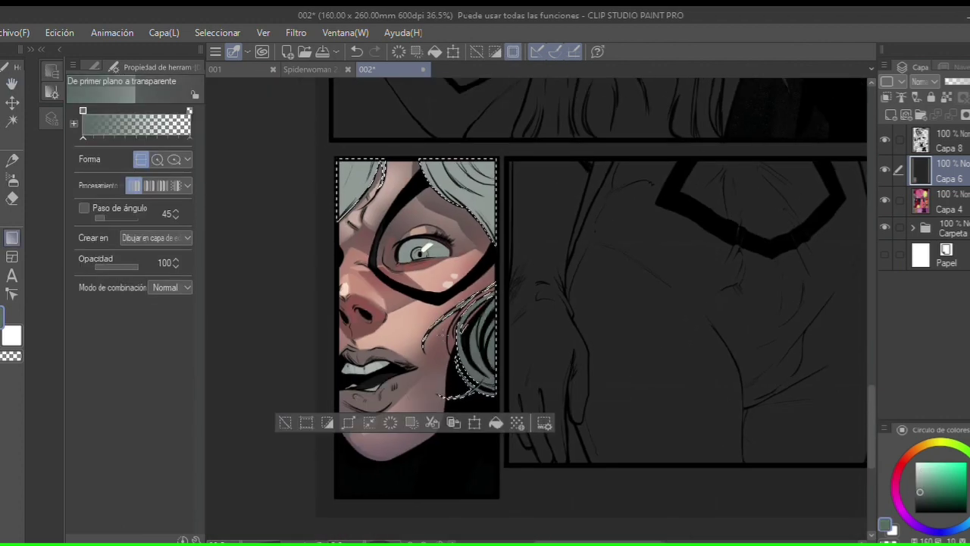
{"action": "key", "text": "m"}
{"action": "scroll", "coordinate": [444, 334], "scroll_direction": "up", "scroll_amount": 4}
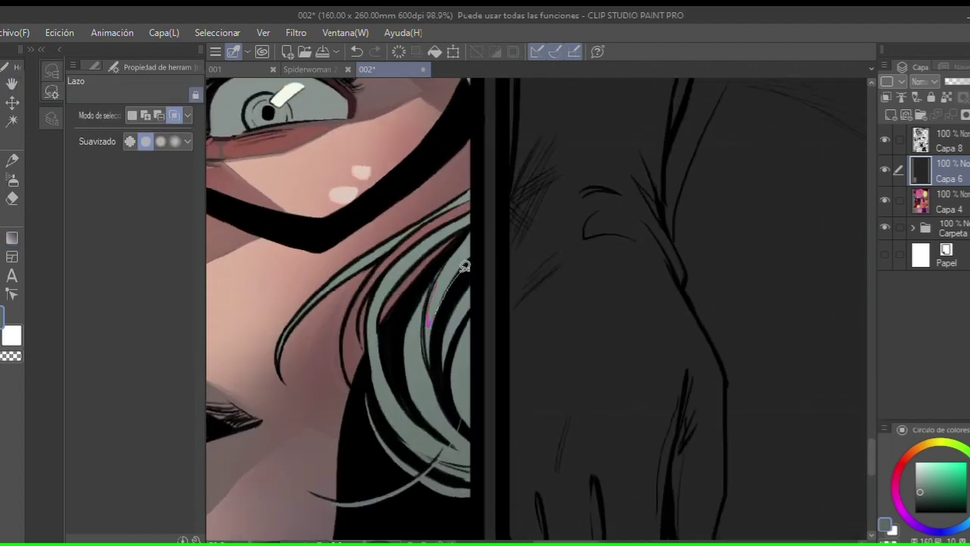
{"action": "left_click_drag", "start_coordinate": [443, 334], "coordinate": [453, 364]}
{"action": "mouse_move", "coordinate": [459, 398]}
{"action": "left_mouse_down"}
{"action": "mouse_move", "coordinate": [437, 216]}
{"action": "mouse_move", "coordinate": [471, 195]}
{"action": "left_mouse_up"}
{"action": "left_click_drag", "start_coordinate": [367, 253], "coordinate": [388, 282]}
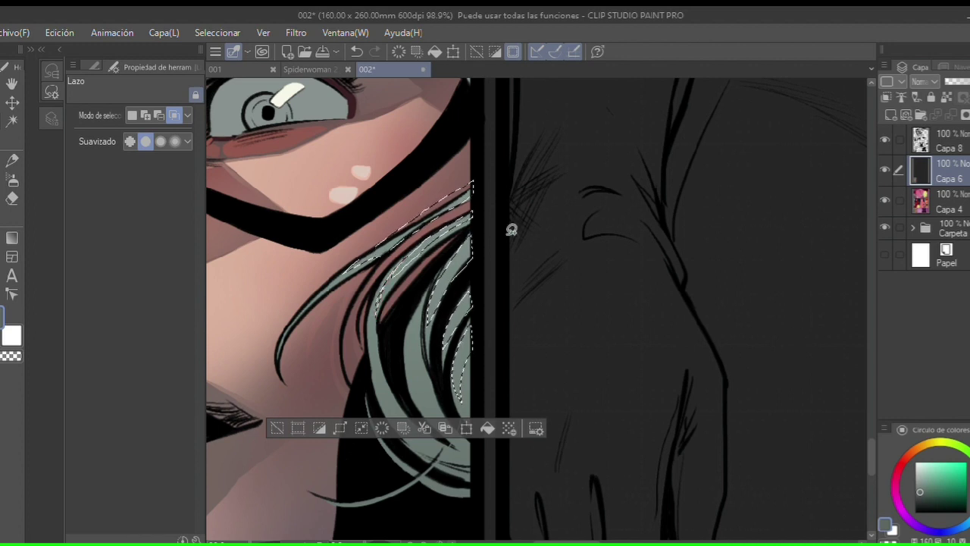
Step: Airbrush the selected strands lighter with Suave, then lasso another strand beside the cheek
{"action": "key", "text": "w"}
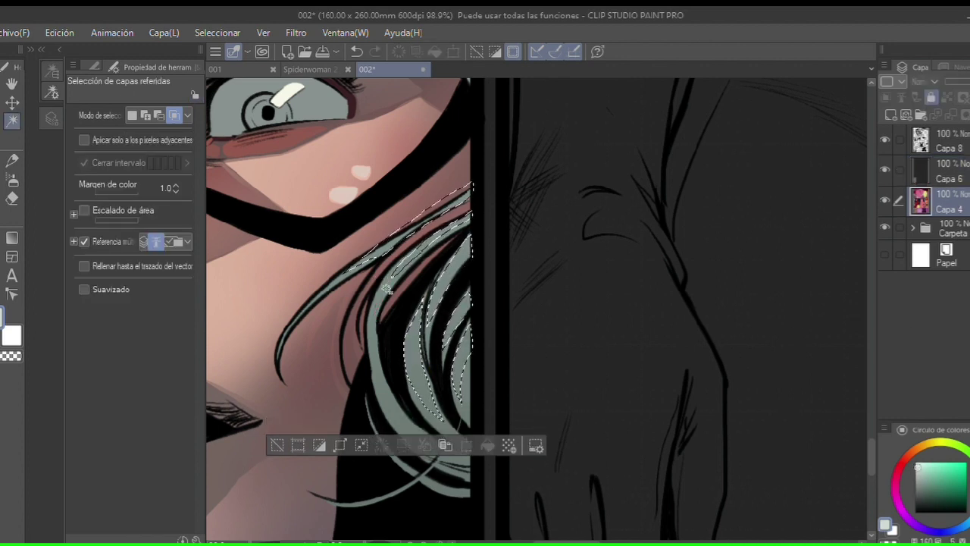
{"action": "key", "text": "b"}
{"action": "left_click_drag", "start_coordinate": [481, 225], "coordinate": [494, 342]}
{"action": "key", "text": "ctrl+d"}
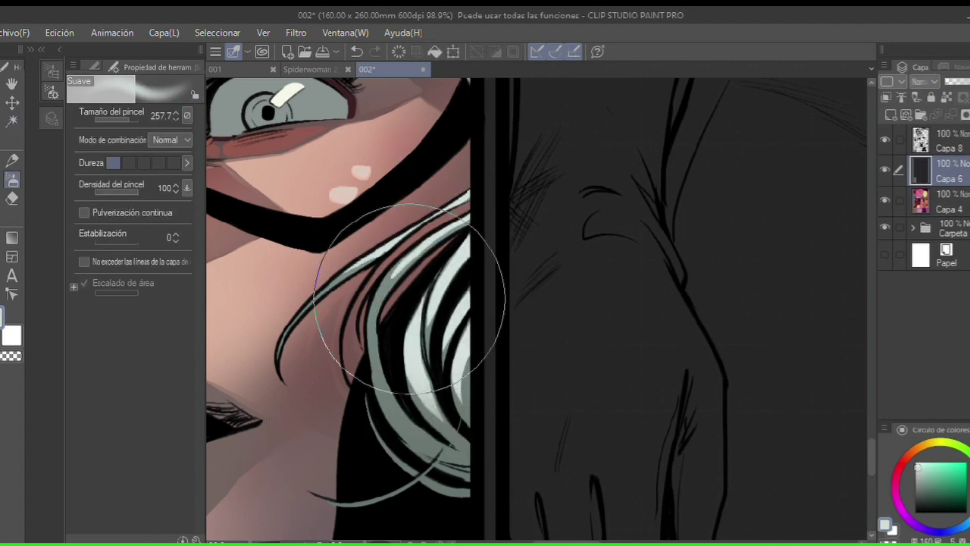
{"action": "key", "text": "l"}
{"action": "left_click_drag", "start_coordinate": [423, 298], "coordinate": [461, 347]}
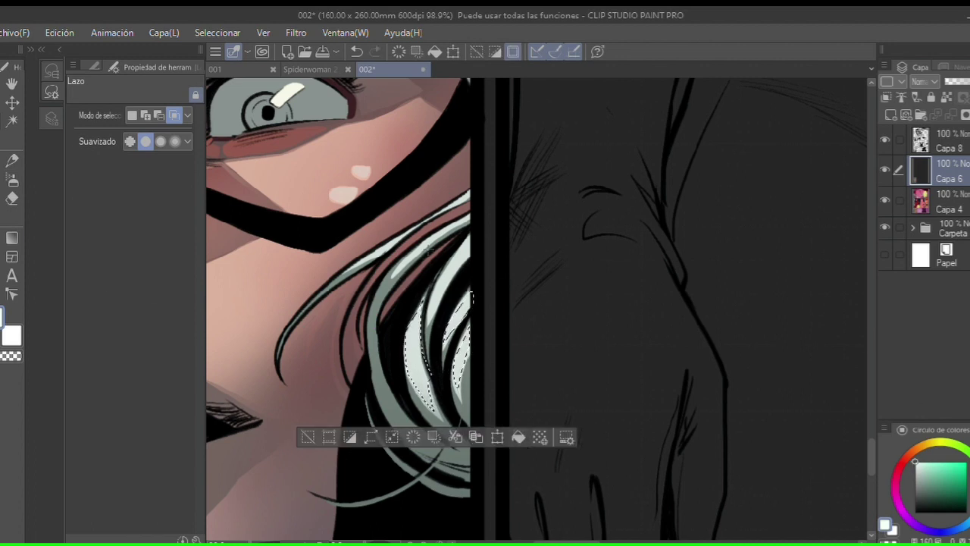
{"action": "scroll", "coordinate": [470, 298], "scroll_direction": "down", "scroll_amount": 5}
{"action": "scroll", "coordinate": [470, 297], "scroll_direction": "up", "scroll_amount": 2}
Step: Lasso several strands along the top of the hair, out to its left edge
{"action": "left_click_drag", "start_coordinate": [536, 250], "coordinate": [498, 255]}
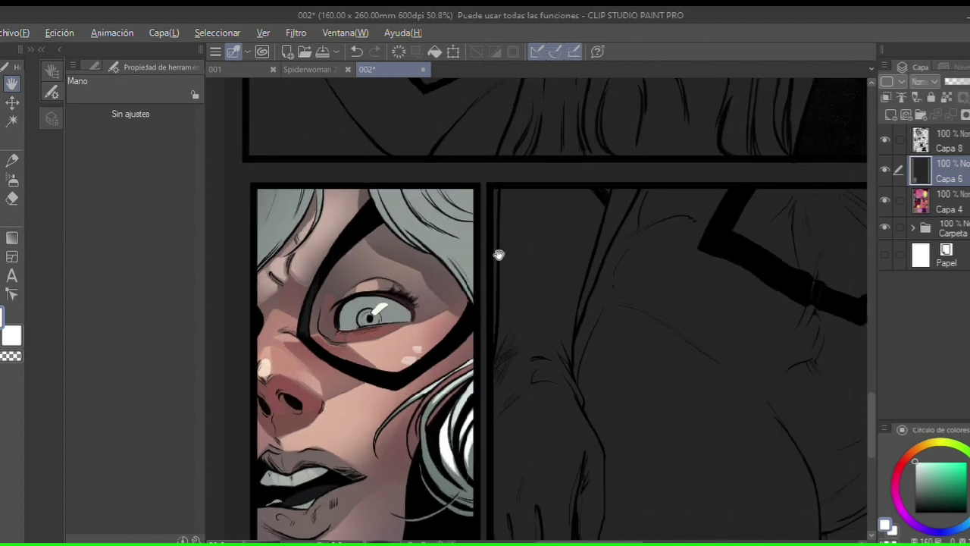
{"action": "scroll", "coordinate": [499, 255], "scroll_direction": "down", "scroll_amount": 1}
{"action": "scroll", "coordinate": [474, 185], "scroll_direction": "up", "scroll_amount": 5}
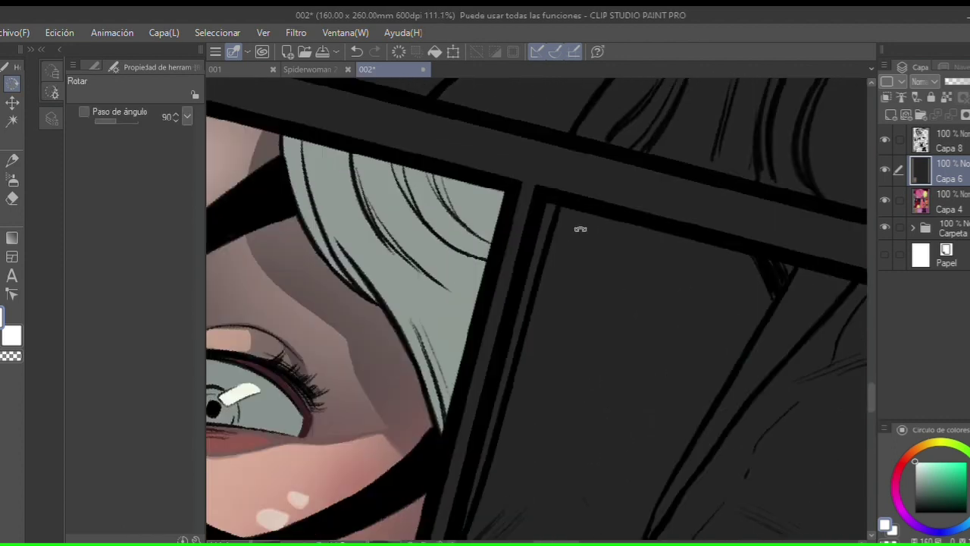
{"action": "left_click_drag", "start_coordinate": [514, 221], "coordinate": [512, 229]}
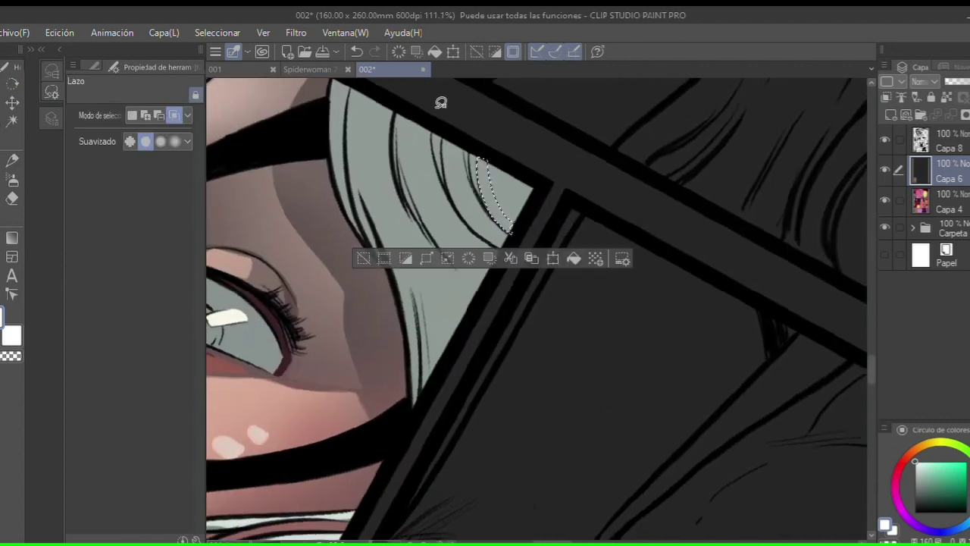
{"action": "mouse_move", "coordinate": [456, 142]}
{"action": "left_mouse_down"}
{"action": "mouse_move", "coordinate": [449, 173]}
{"action": "mouse_move", "coordinate": [470, 208]}
{"action": "left_mouse_up"}
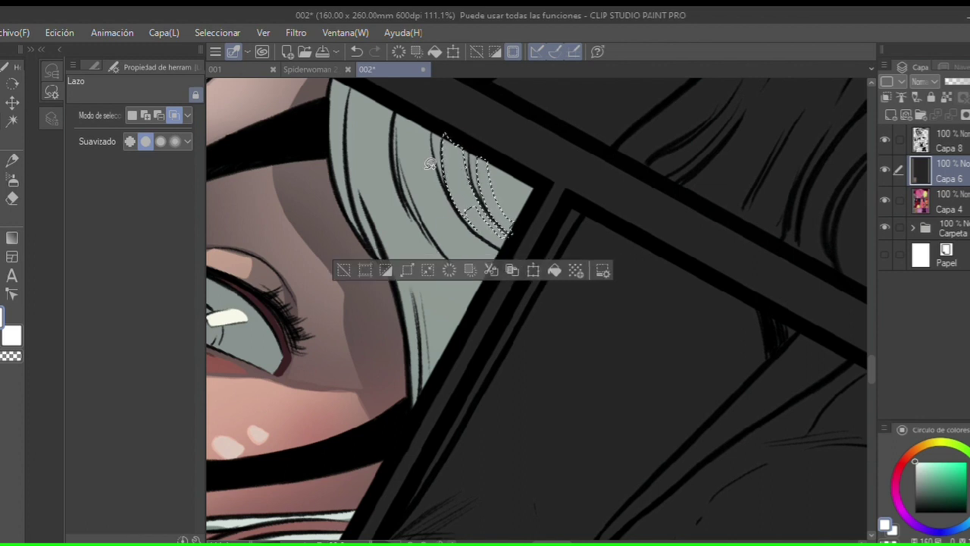
{"action": "left_click_drag", "start_coordinate": [401, 173], "coordinate": [399, 114]}
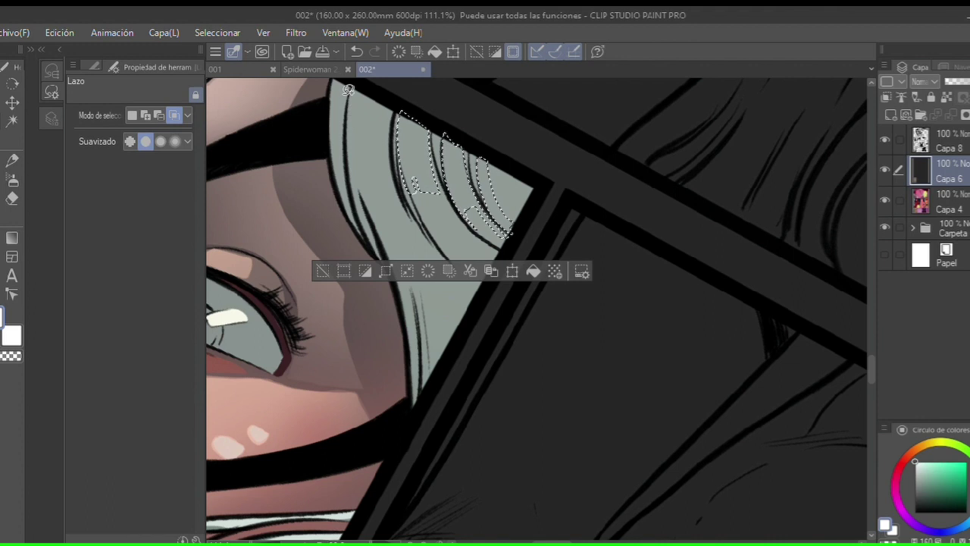
{"action": "left_click_drag", "start_coordinate": [349, 89], "coordinate": [345, 85]}
{"action": "scroll", "coordinate": [331, 116], "scroll_direction": "up", "scroll_amount": 2}
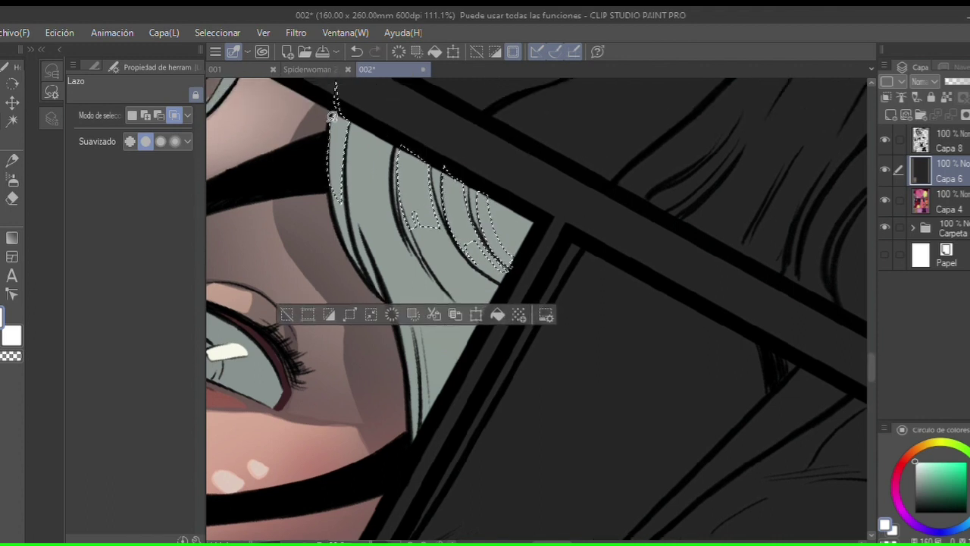
{"action": "scroll", "coordinate": [332, 116], "scroll_direction": "up", "scroll_amount": 1}
{"action": "left_click_drag", "start_coordinate": [342, 225], "coordinate": [359, 240]}
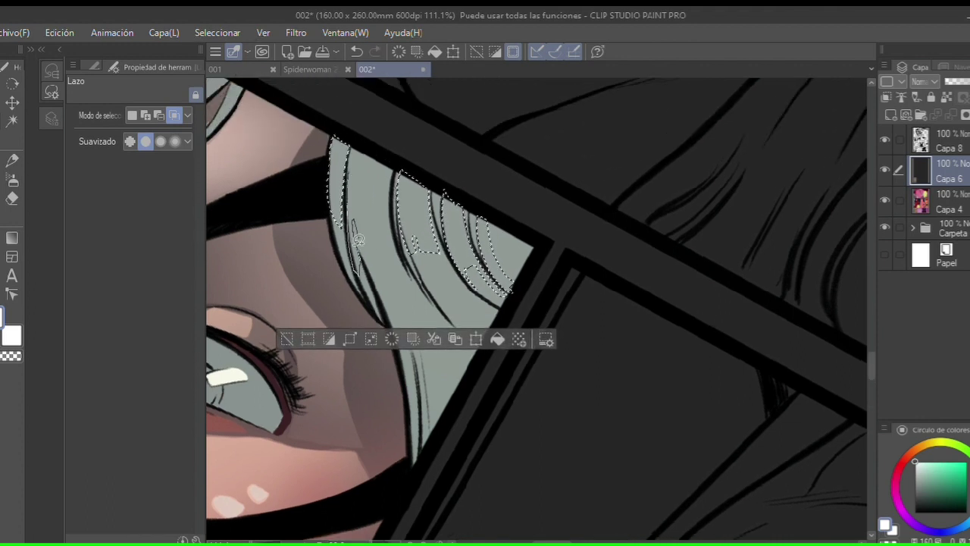
{"action": "scroll", "coordinate": [379, 143], "scroll_direction": "down", "scroll_amount": 4}
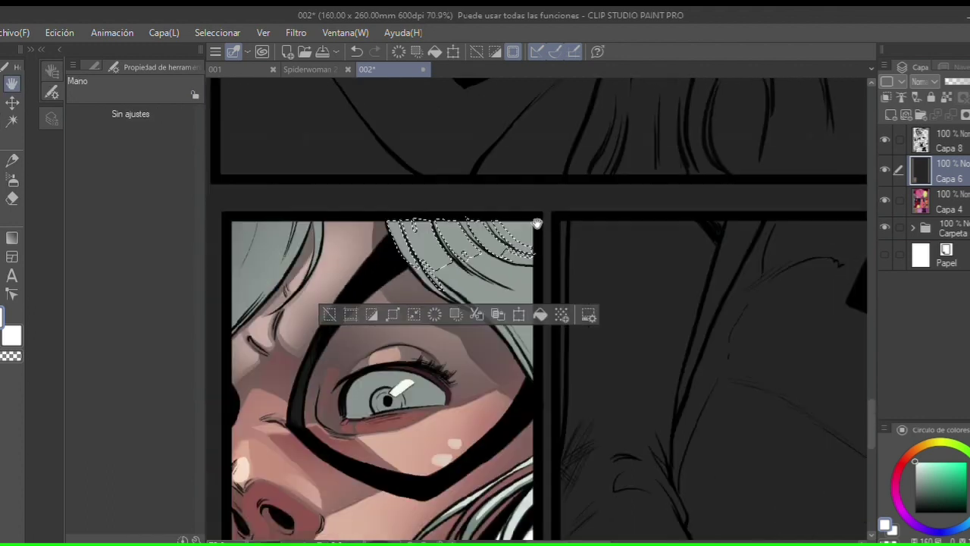
Step: Airbrush the top strands lighter, then lasso a strand beside the upper mask
{"action": "key", "text": "w"}
{"action": "scroll", "coordinate": [401, 227], "scroll_direction": "up", "scroll_amount": 2}
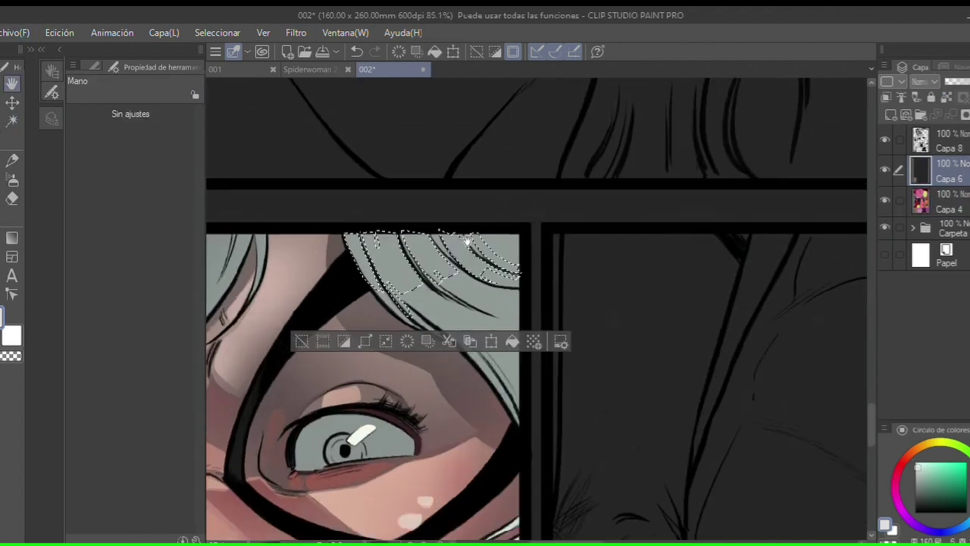
{"action": "key", "text": "b"}
{"action": "scroll", "coordinate": [455, 213], "scroll_direction": "down", "scroll_amount": 1}
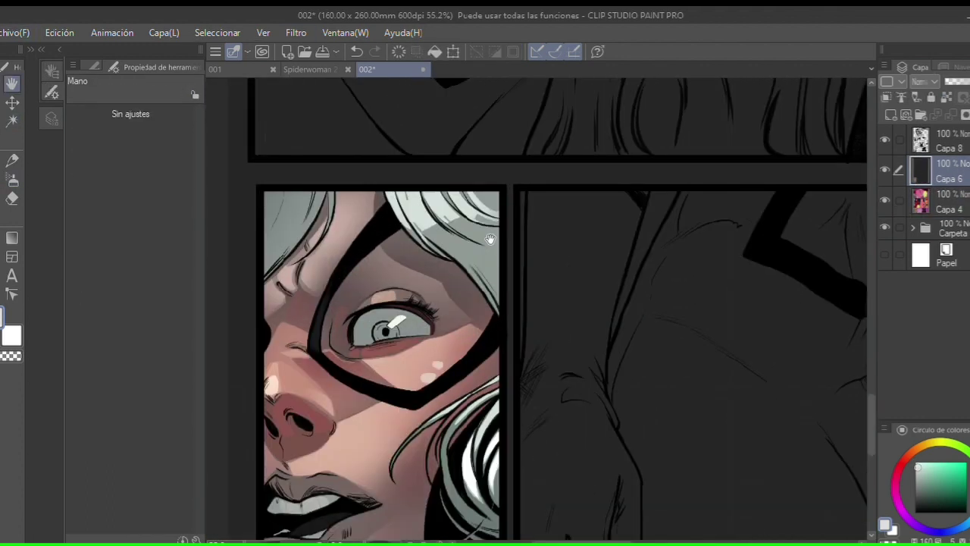
{"action": "key", "text": "m"}
{"action": "mouse_move", "coordinate": [446, 273]}
{"action": "left_mouse_down"}
{"action": "mouse_move", "coordinate": [448, 258]}
{"action": "mouse_move", "coordinate": [504, 294]}
{"action": "left_mouse_up"}
{"action": "left_click_drag", "start_coordinate": [467, 249], "coordinate": [479, 250]}
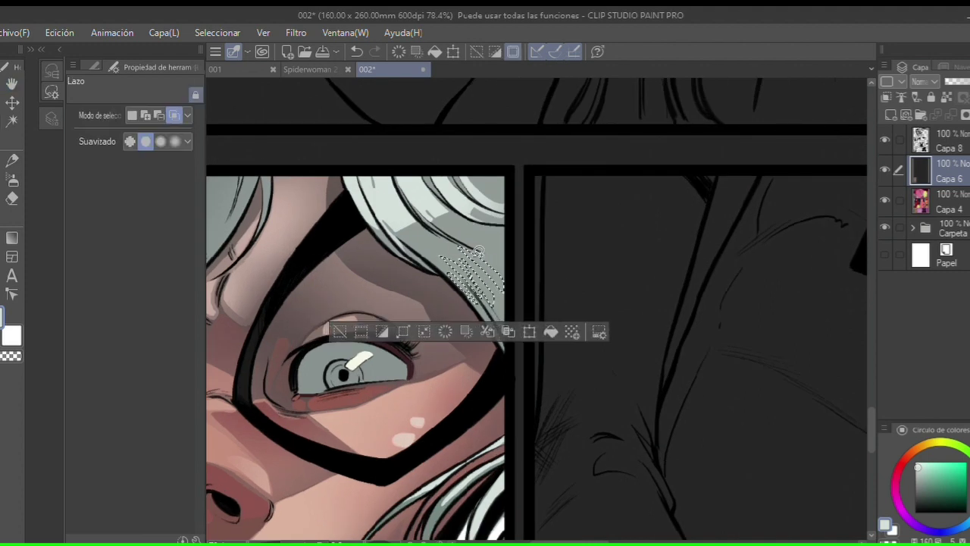
Step: Select strands along the top of the hair, then deselect and reframe the face panel
{"action": "key", "text": "ctrl+d"}
{"action": "scroll", "coordinate": [485, 272], "scroll_direction": "down", "scroll_amount": 3}
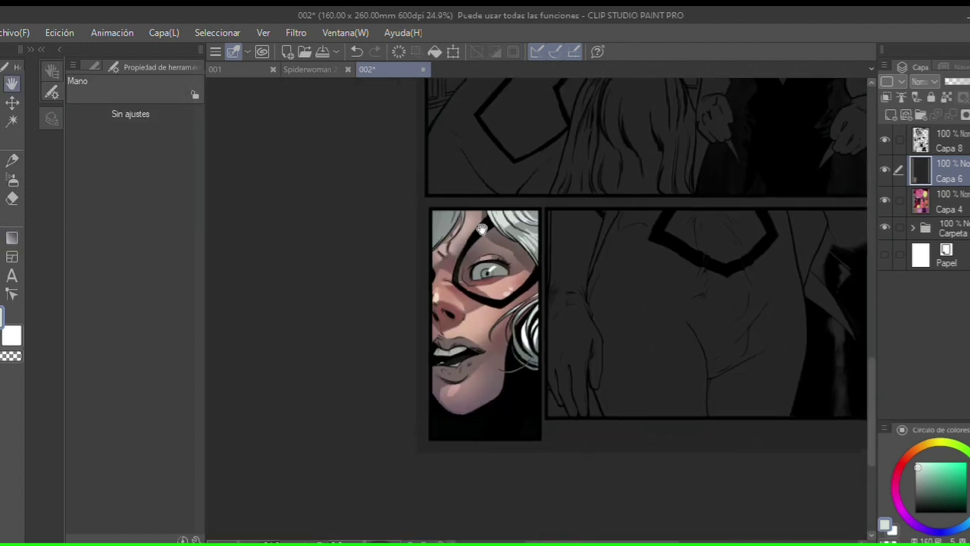
{"action": "scroll", "coordinate": [454, 273], "scroll_direction": "up", "scroll_amount": 5}
{"action": "scroll", "coordinate": [429, 276], "scroll_direction": "up", "scroll_amount": 1}
{"action": "mouse_move", "coordinate": [429, 276]}
{"action": "left_mouse_down"}
{"action": "mouse_move", "coordinate": [433, 229]}
{"action": "mouse_move", "coordinate": [472, 226]}
{"action": "mouse_move", "coordinate": [541, 244]}
{"action": "left_mouse_up"}
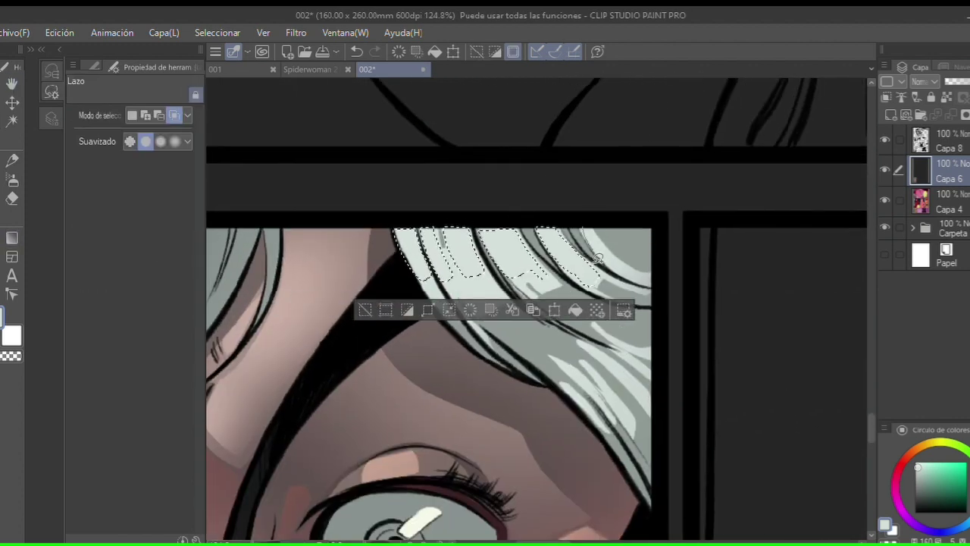
{"action": "key", "text": "ctrl+d"}
{"action": "left_click_drag", "start_coordinate": [427, 291], "coordinate": [476, 251]}
{"action": "scroll", "coordinate": [476, 251], "scroll_direction": "down", "scroll_amount": 4}
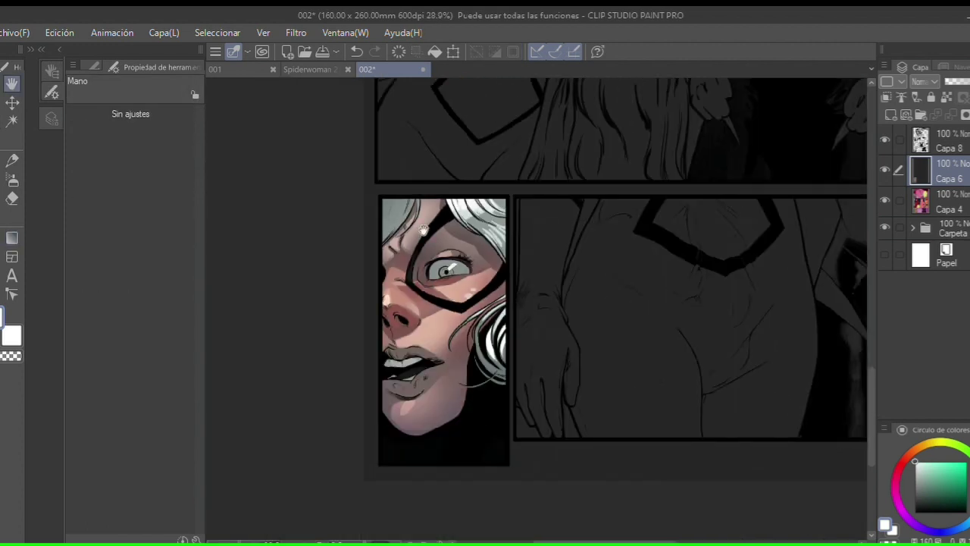
{"action": "scroll", "coordinate": [455, 213], "scroll_direction": "up", "scroll_amount": 2}
{"action": "scroll", "coordinate": [426, 165], "scroll_direction": "up", "scroll_amount": 3}
Step: Lasso the upper-left hair strands, spray soft airbrush shading on Capa 6, and deselect
{"action": "mouse_move", "coordinate": [383, 281]}
{"action": "left_mouse_down"}
{"action": "mouse_move", "coordinate": [476, 152]}
{"action": "mouse_move", "coordinate": [430, 165]}
{"action": "left_mouse_up"}
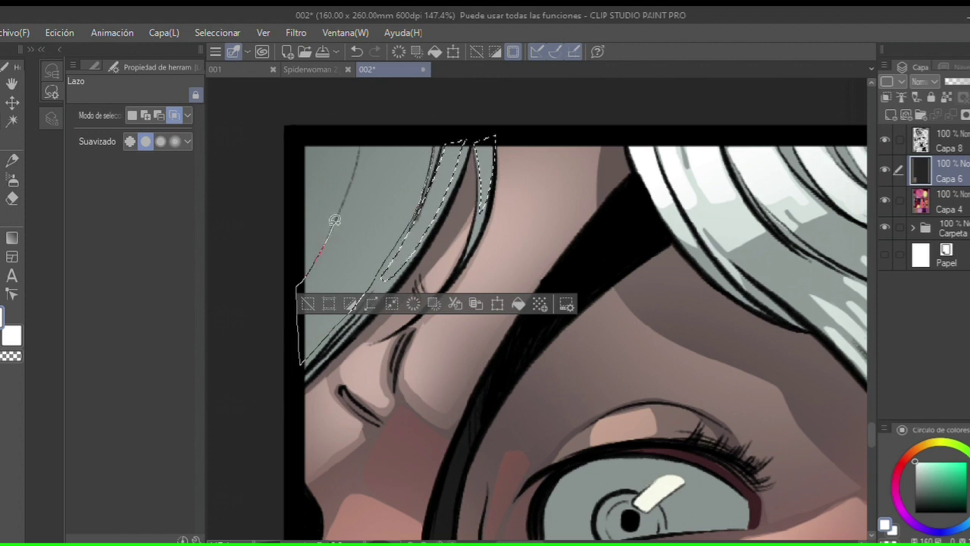
{"action": "left_click_drag", "start_coordinate": [334, 220], "coordinate": [357, 145]}
{"action": "scroll", "coordinate": [378, 200], "scroll_direction": "down", "scroll_amount": 3}
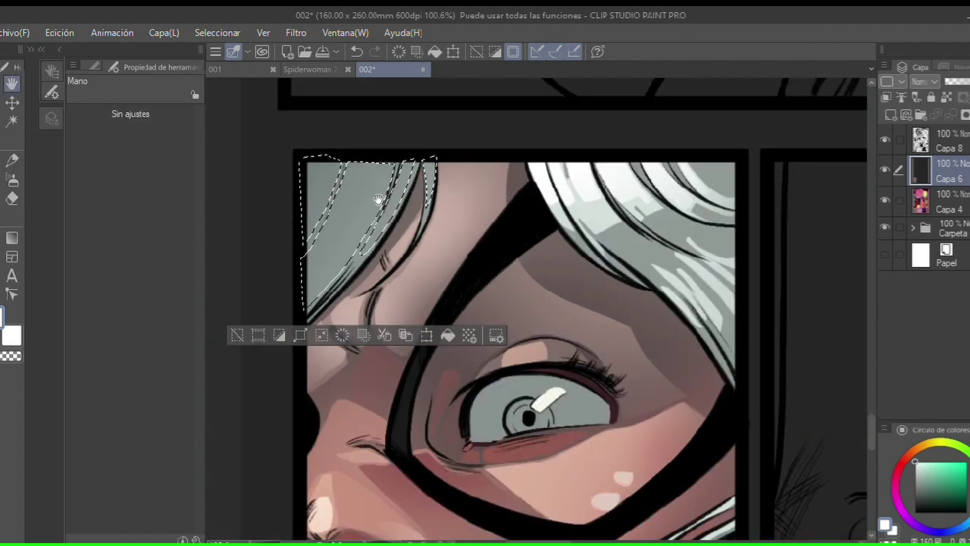
{"action": "key", "text": "b"}
{"action": "mouse_move", "coordinate": [378, 200]}
{"action": "left_mouse_down"}
{"action": "mouse_move", "coordinate": [390, 134]}
{"action": "mouse_move", "coordinate": [415, 167]}
{"action": "mouse_move", "coordinate": [387, 156]}
{"action": "mouse_move", "coordinate": [380, 227]}
{"action": "left_mouse_up"}
{"action": "key", "text": "ctrl+d"}
{"action": "scroll", "coordinate": [409, 182], "scroll_direction": "up", "scroll_amount": 3}
{"action": "key", "text": "m"}
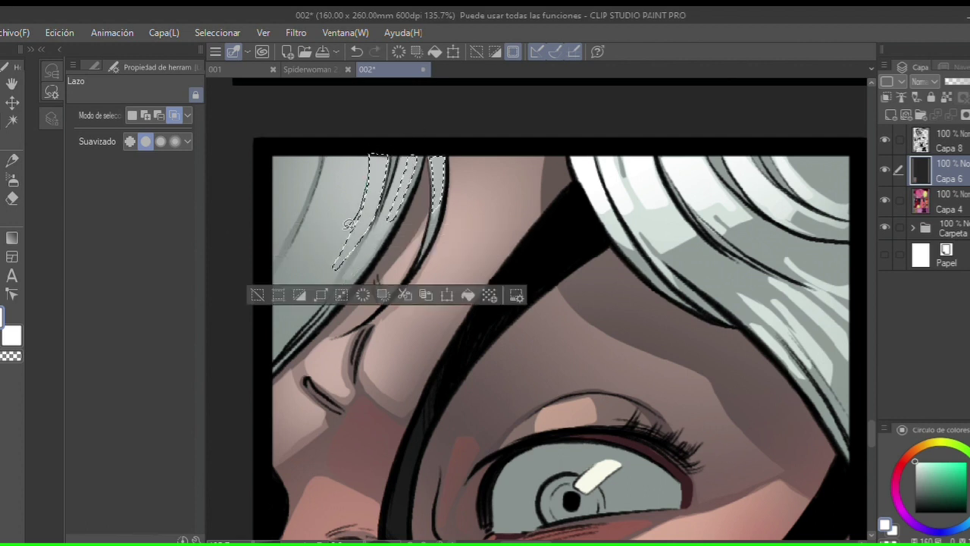
{"action": "key", "text": "b"}
{"action": "key", "text": "ctrl+d"}
{"action": "key", "text": "h"}
{"action": "scroll", "coordinate": [479, 265], "scroll_direction": "down", "scroll_amount": 6}
{"action": "scroll", "coordinate": [479, 265], "scroll_direction": "up", "scroll_amount": 2}
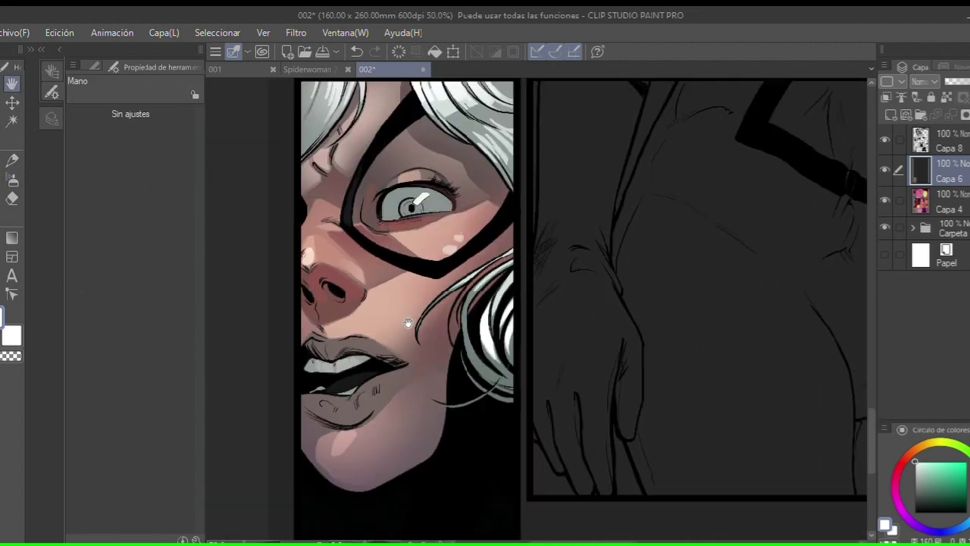
{"action": "scroll", "coordinate": [368, 314], "scroll_direction": "up", "scroll_amount": 2}
Step: Lasso the forehead skin between mask and hair, referencing Capa 4, and airbrush on Capa 6
{"action": "key", "text": "m"}
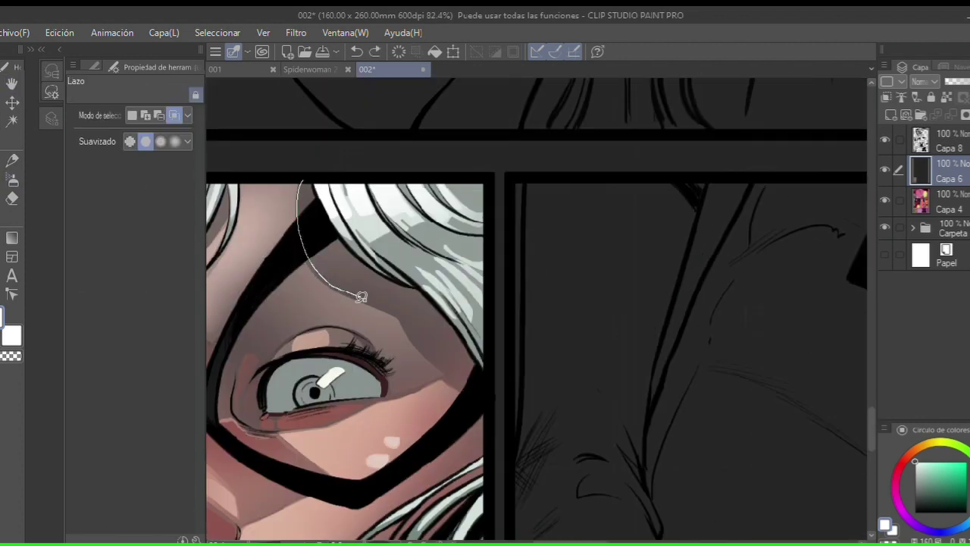
{"action": "left_click_drag", "start_coordinate": [434, 359], "coordinate": [464, 383]}
{"action": "left_click", "coordinate": [920, 201]}
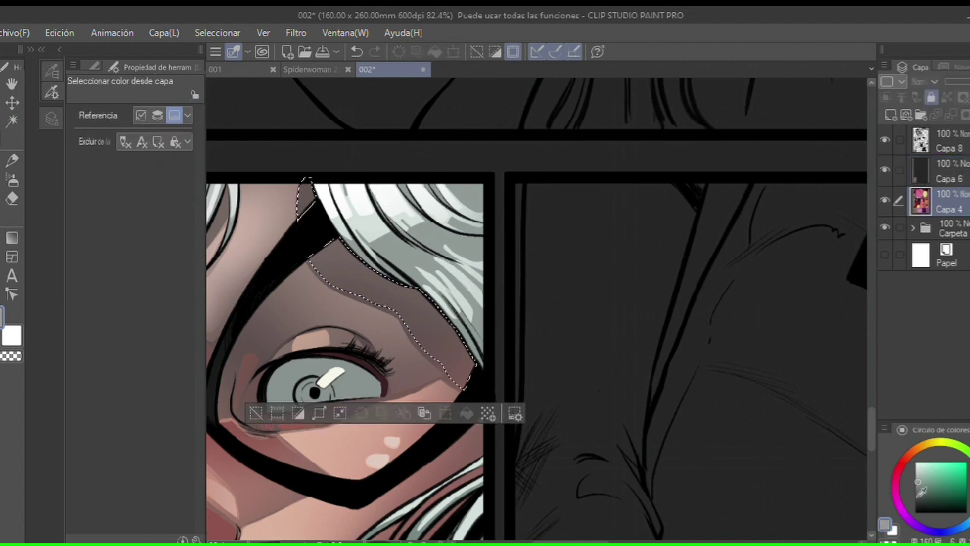
{"action": "left_click", "coordinate": [920, 171]}
{"action": "key", "text": "b"}
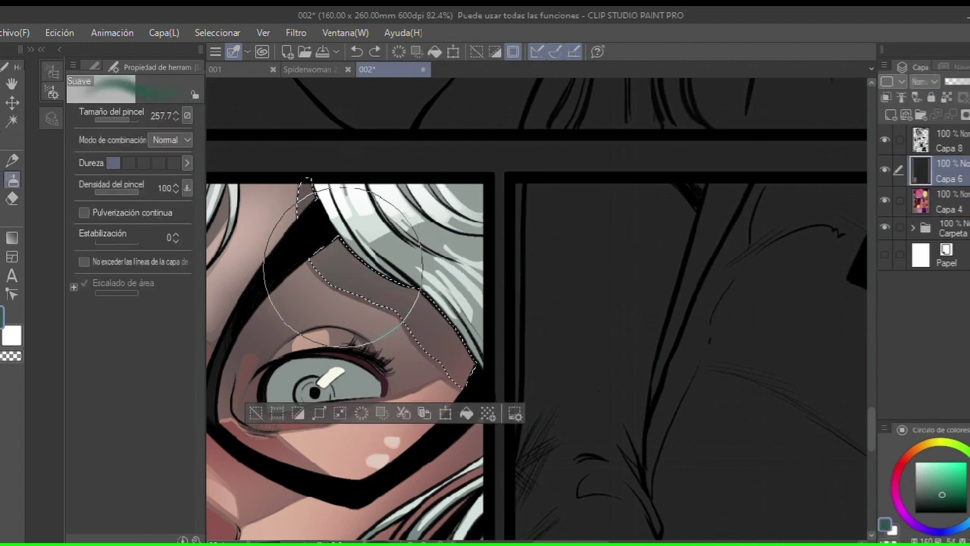
{"action": "key", "text": "h"}
{"action": "scroll", "coordinate": [458, 191], "scroll_direction": "down", "scroll_amount": 4}
{"action": "scroll", "coordinate": [458, 192], "scroll_direction": "up", "scroll_amount": 3}
Step: Restore the forehead selection, finish the cool airbrush shading, and deselect
{"action": "key", "text": "b"}
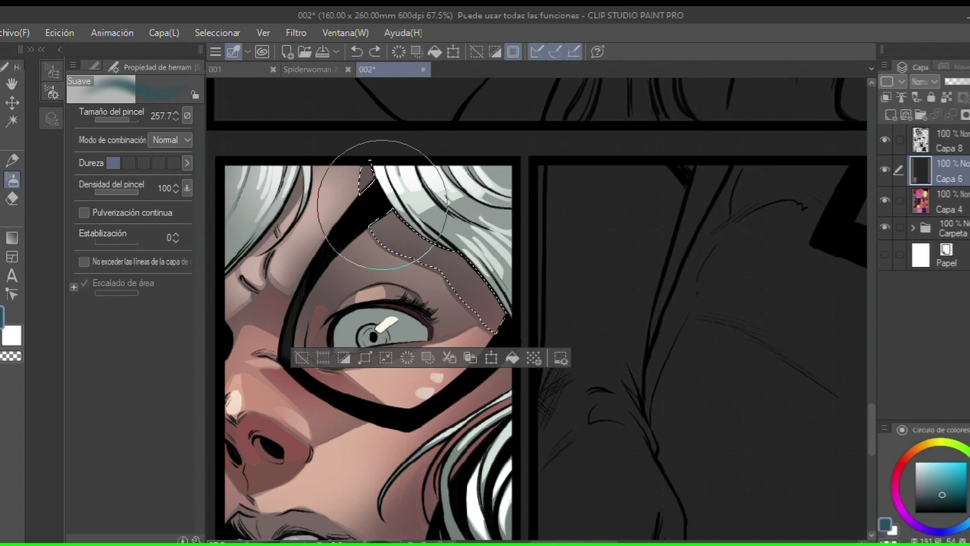
{"action": "key", "text": "h"}
{"action": "key", "text": "ctrl+d"}
{"action": "scroll", "coordinate": [505, 264], "scroll_direction": "down", "scroll_amount": 3}
{"action": "scroll", "coordinate": [546, 225], "scroll_direction": "up", "scroll_amount": 3}
{"action": "key", "text": "ctrl+z"}
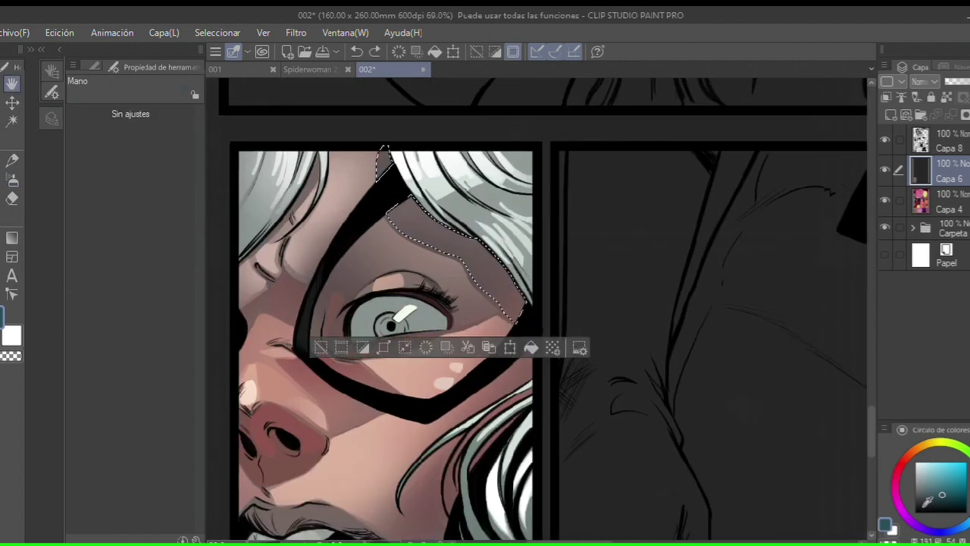
{"action": "key", "text": "b"}
{"action": "key", "text": "h"}
{"action": "scroll", "coordinate": [445, 242], "scroll_direction": "down", "scroll_amount": 4}
{"action": "scroll", "coordinate": [445, 241], "scroll_direction": "up", "scroll_amount": 2}
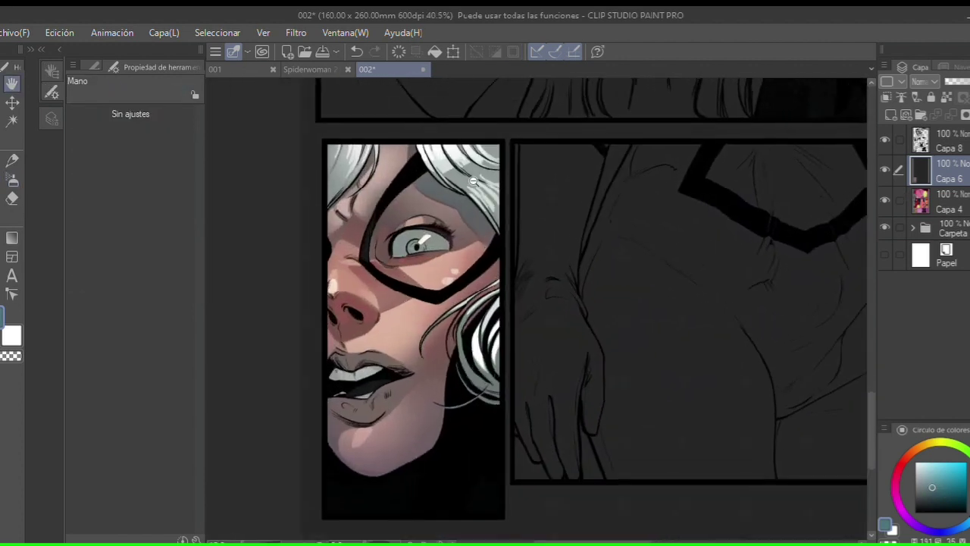
{"action": "scroll", "coordinate": [445, 242], "scroll_direction": "up", "scroll_amount": 1}
{"action": "key", "text": "ctrl+d"}
{"action": "scroll", "coordinate": [689, 278], "scroll_direction": "down", "scroll_amount": 2}
{"action": "scroll", "coordinate": [530, 265], "scroll_direction": "up", "scroll_amount": 2}
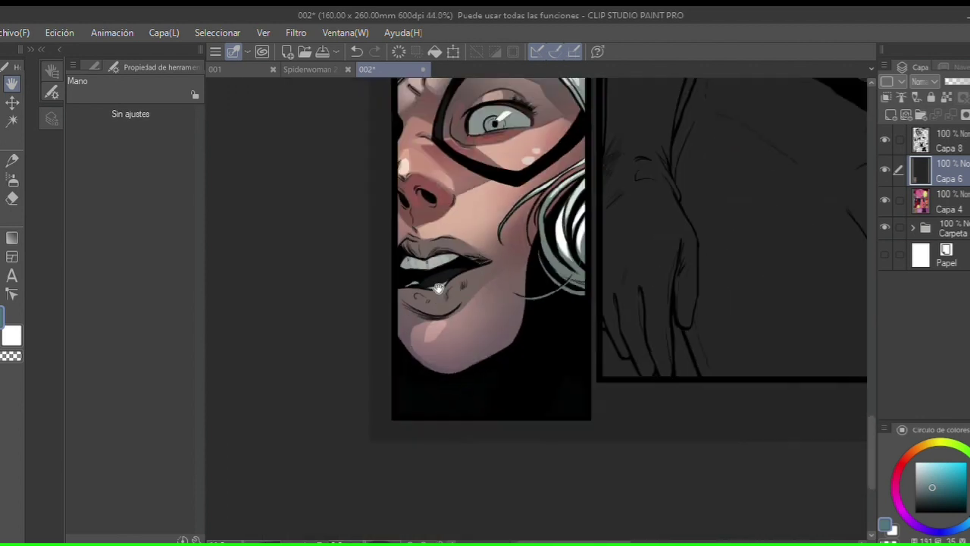
{"action": "scroll", "coordinate": [453, 254], "scroll_direction": "up", "scroll_amount": 3}
Step: Lasso the hair strands over the right cheek using Capa 4, then airbrush on Capa 6
{"action": "key", "text": "m"}
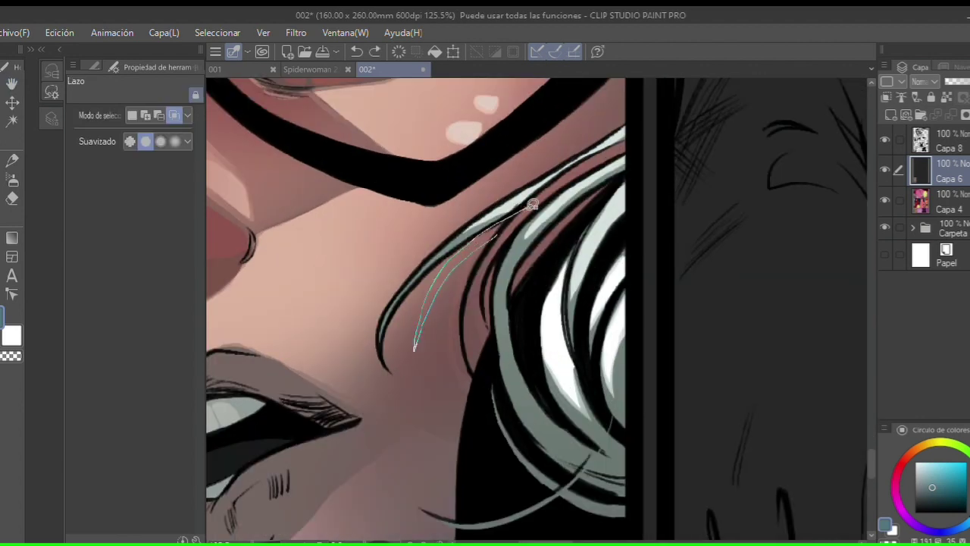
{"action": "left_click_drag", "start_coordinate": [532, 205], "coordinate": [546, 202]}
{"action": "mouse_move", "coordinate": [489, 254]}
{"action": "left_mouse_down"}
{"action": "mouse_move", "coordinate": [455, 258]}
{"action": "mouse_move", "coordinate": [493, 394]}
{"action": "left_mouse_up"}
{"action": "left_click_drag", "start_coordinate": [596, 195], "coordinate": [523, 296]}
{"action": "left_click", "coordinate": [453, 254], "text": "ctrl+shift"}
{"action": "key", "text": "space"}
{"action": "scroll", "coordinate": [454, 254], "scroll_direction": "down", "scroll_amount": 2}
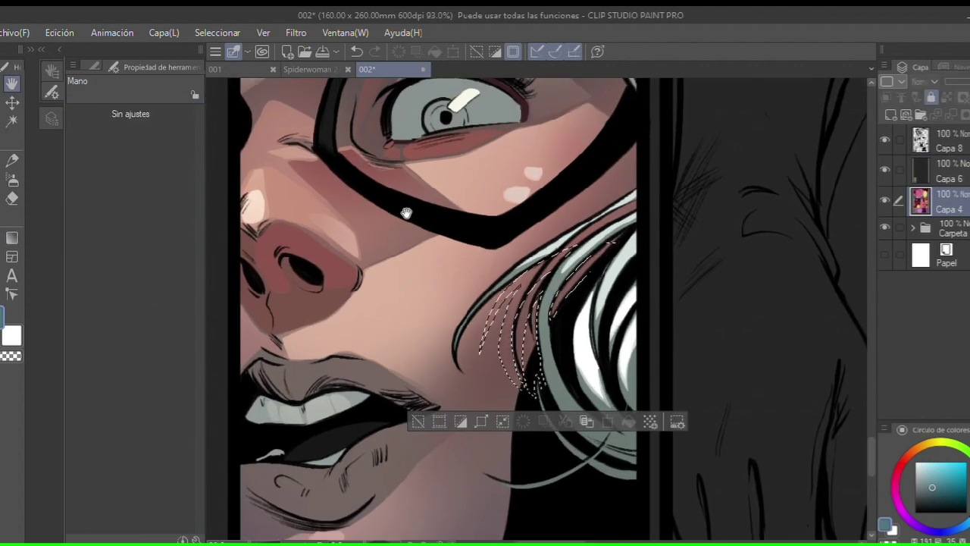
{"action": "key", "text": "w"}
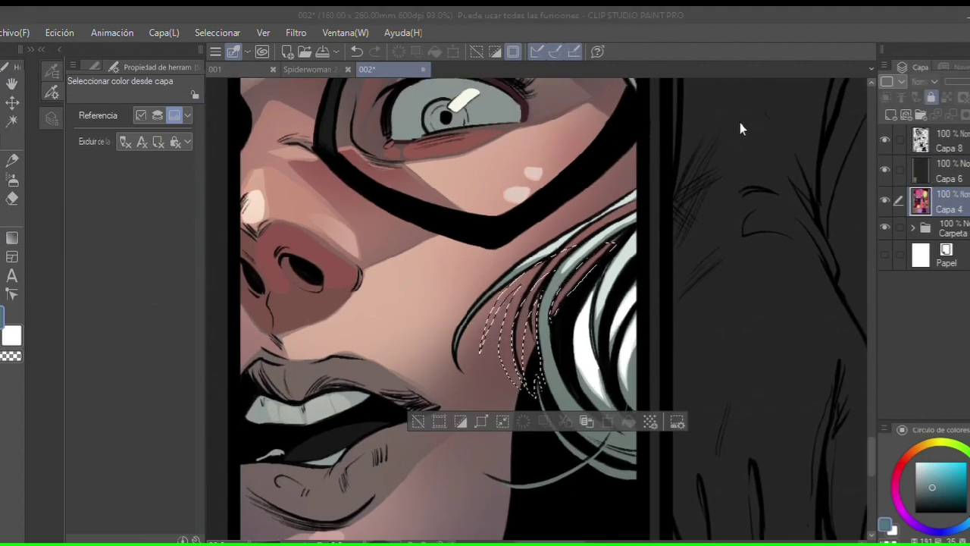
{"action": "left_click", "coordinate": [741, 129]}
{"action": "key", "text": "b"}
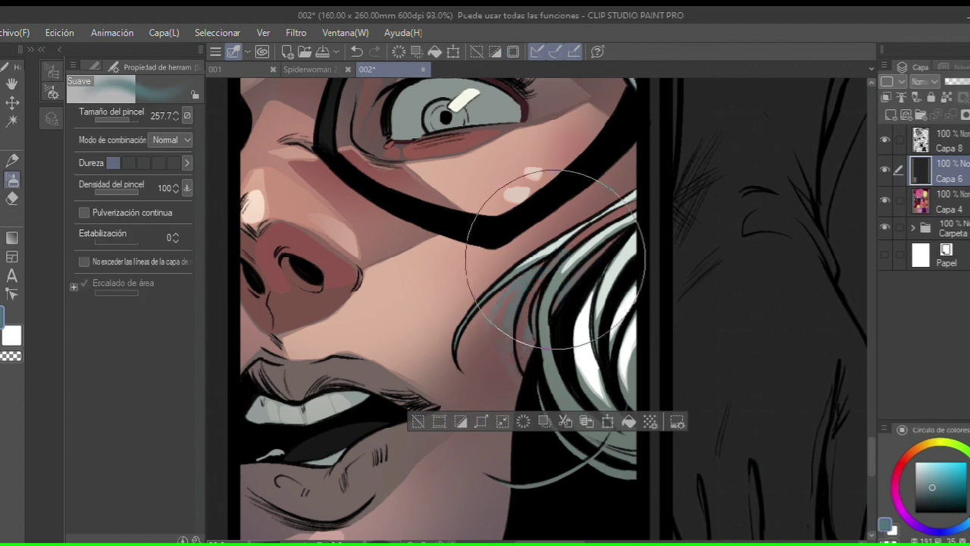
Step: Eyedrop the reddish skin tone from the face for the cheek shading
{"action": "left_click", "coordinate": [436, 186], "text": "alt"}
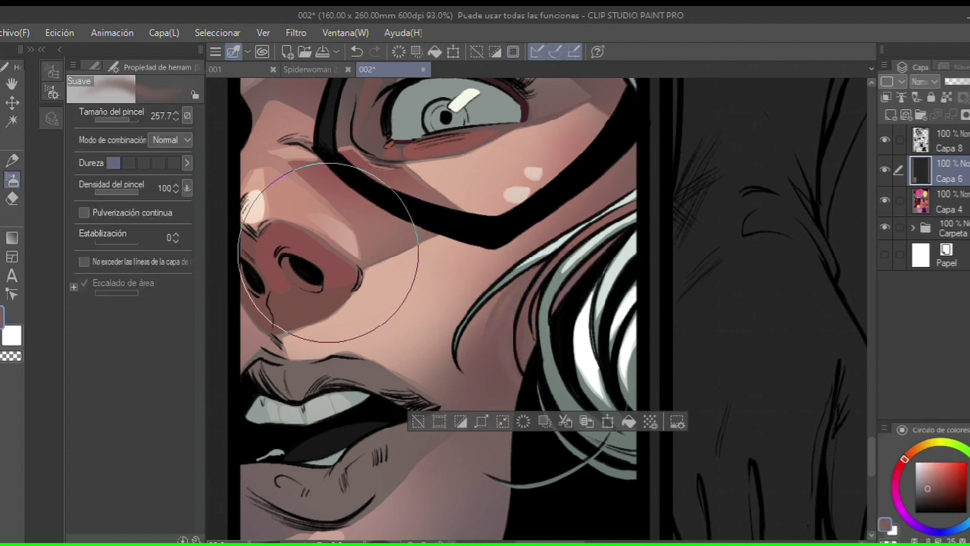
{"action": "scroll", "coordinate": [518, 317], "scroll_direction": "down", "scroll_amount": 1}
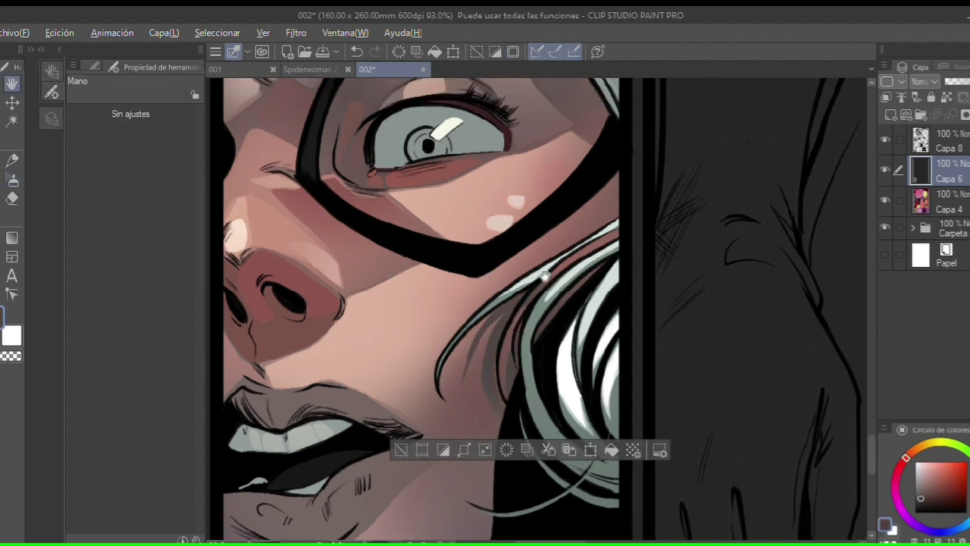
{"action": "scroll", "coordinate": [508, 334], "scroll_direction": "down", "scroll_amount": 1}
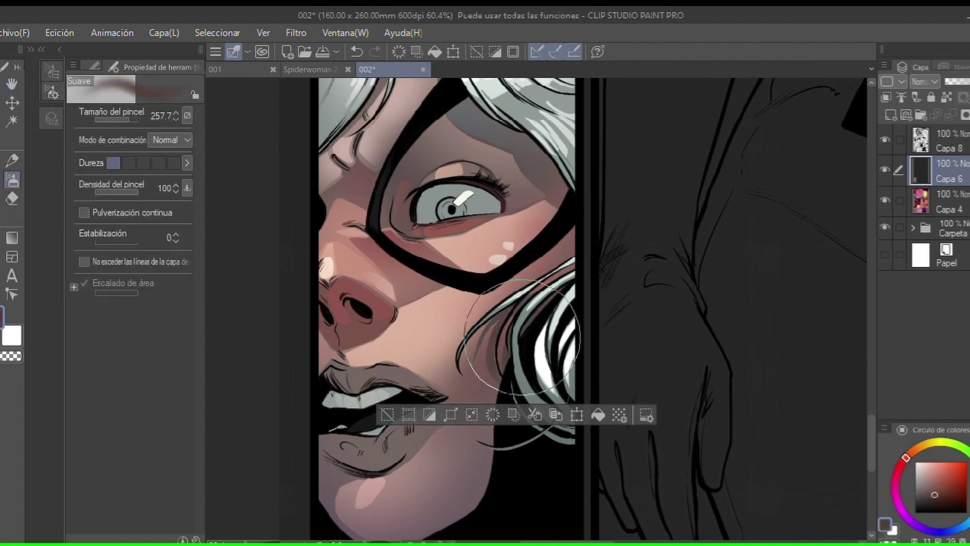
{"action": "scroll", "coordinate": [504, 342], "scroll_direction": "up", "scroll_amount": 1}
{"action": "scroll", "coordinate": [510, 346], "scroll_direction": "up", "scroll_amount": 1}
{"action": "scroll", "coordinate": [510, 346], "scroll_direction": "up", "scroll_amount": 1}
Step: Lasso thin shadow strands by the cheek and sample a face colour to blend them
{"action": "left_click_drag", "start_coordinate": [438, 345], "coordinate": [434, 370]}
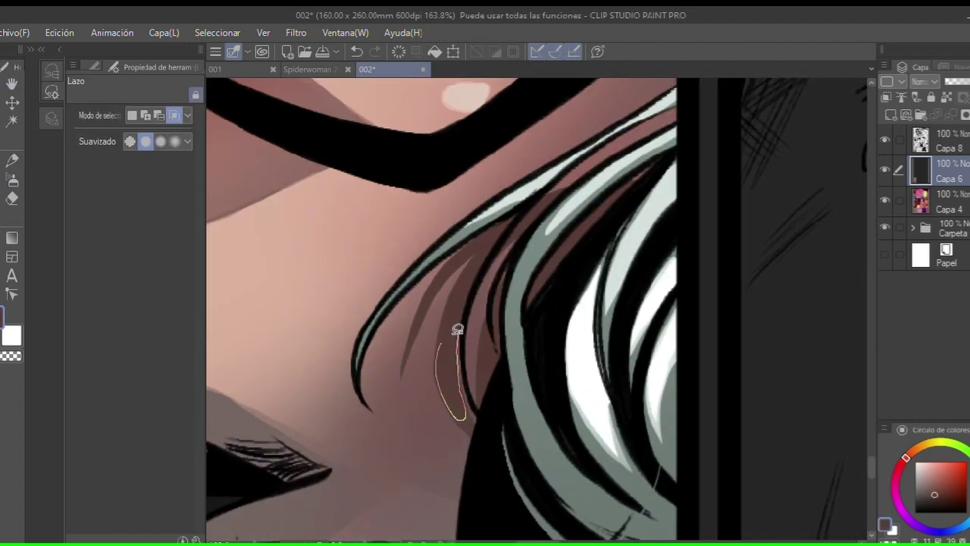
{"action": "left_click_drag", "start_coordinate": [457, 330], "coordinate": [454, 332]}
{"action": "left_click_drag", "start_coordinate": [502, 224], "coordinate": [477, 282]}
{"action": "key", "text": "i"}
{"action": "left_click", "coordinate": [476, 277]}
{"action": "key", "text": "b"}
{"action": "left_click_drag", "start_coordinate": [395, 318], "coordinate": [516, 261]}
{"action": "scroll", "coordinate": [516, 261], "scroll_direction": "down", "scroll_amount": 5}
{"action": "scroll", "coordinate": [414, 193], "scroll_direction": "up", "scroll_amount": 3}
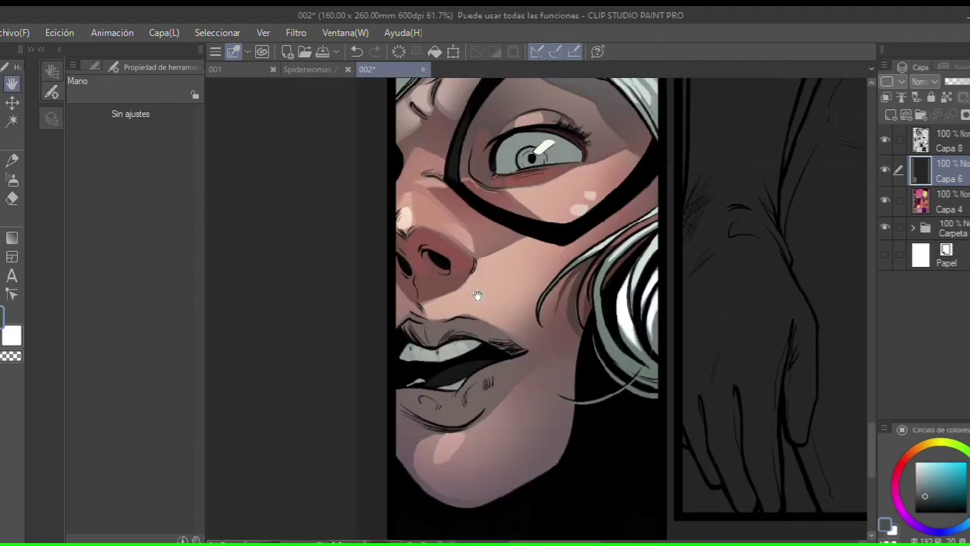
{"action": "scroll", "coordinate": [414, 194], "scroll_direction": "up", "scroll_amount": 2}
{"action": "scroll", "coordinate": [414, 193], "scroll_direction": "up", "scroll_amount": 2}
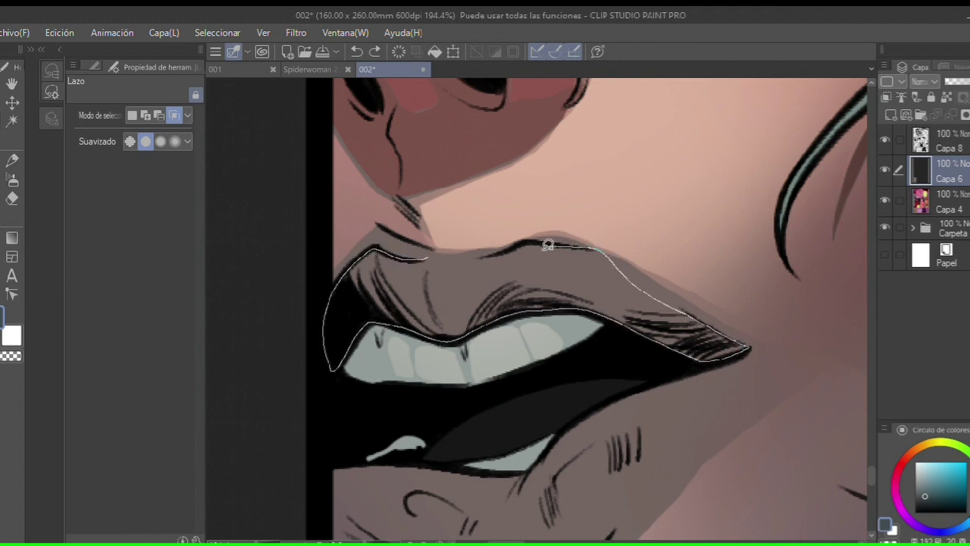
Step: Lasso the upper lip and airbrush it dark red
{"action": "left_click_drag", "start_coordinate": [427, 247], "coordinate": [424, 249]}
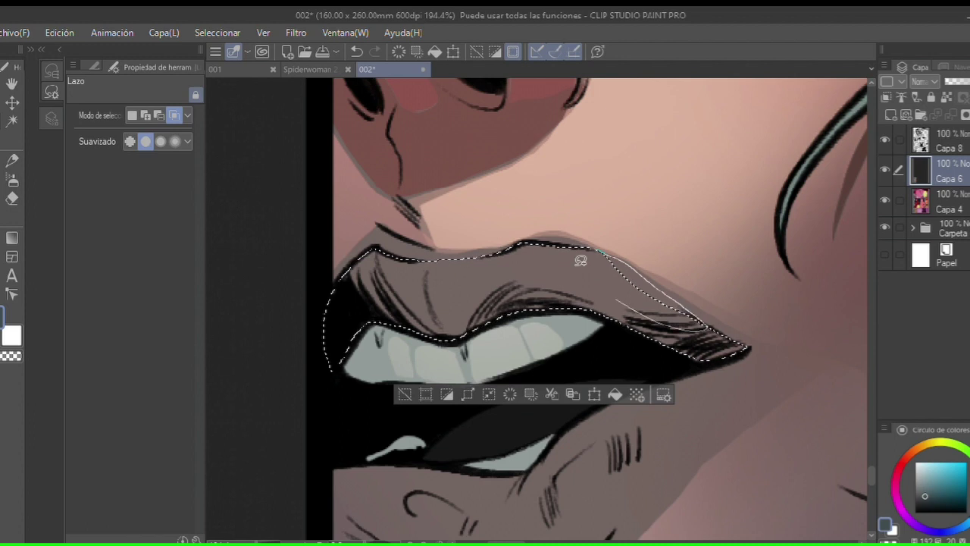
{"action": "key", "text": "space"}
{"action": "scroll", "coordinate": [512, 259], "scroll_direction": "down", "scroll_amount": 5}
{"action": "left_click_drag", "start_coordinate": [512, 258], "coordinate": [417, 349]}
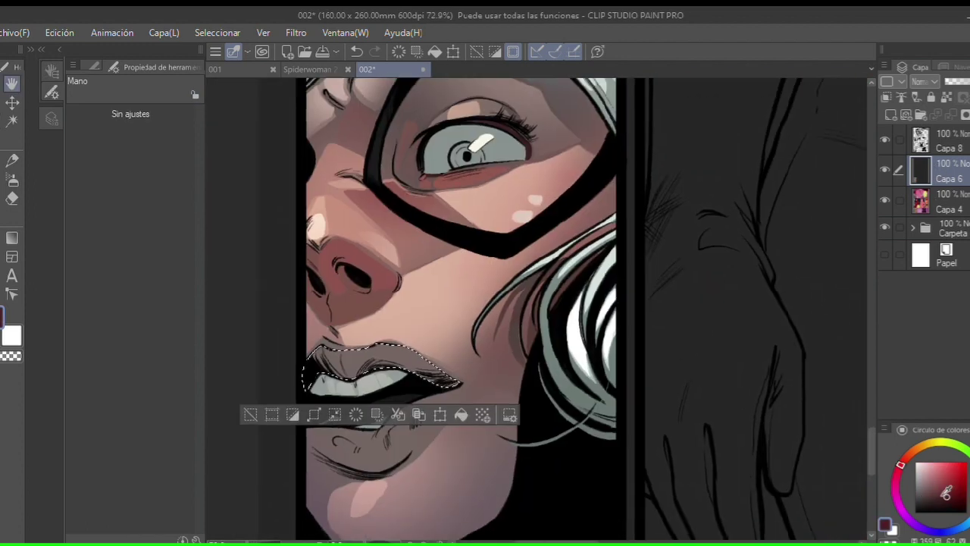
{"action": "mouse_move", "coordinate": [319, 356]}
{"action": "left_mouse_down"}
{"action": "mouse_move", "coordinate": [455, 379]}
{"action": "mouse_move", "coordinate": [417, 413]}
{"action": "left_mouse_up"}
{"action": "scroll", "coordinate": [364, 336], "scroll_direction": "down", "scroll_amount": 4}
{"action": "scroll", "coordinate": [416, 358], "scroll_direction": "up", "scroll_amount": 5}
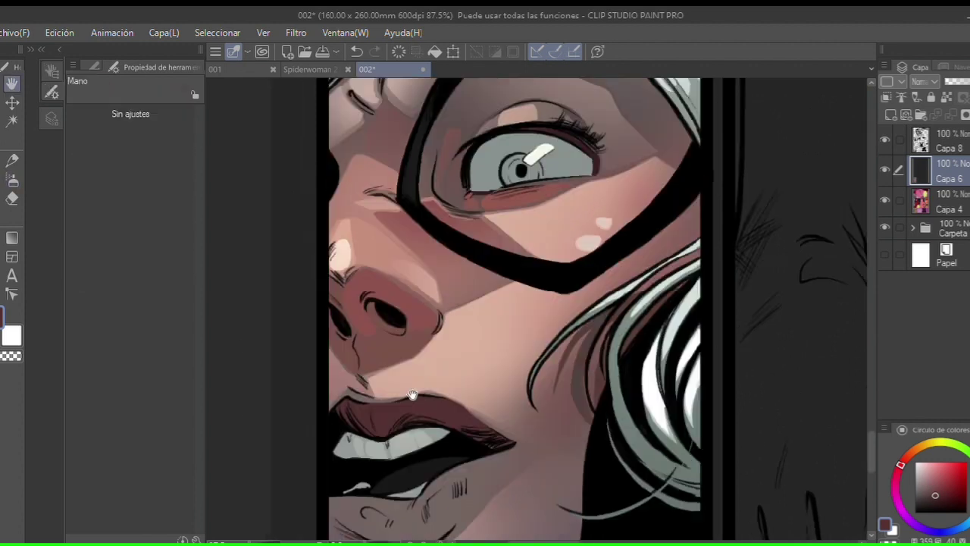
{"action": "scroll", "coordinate": [367, 319], "scroll_direction": "up", "scroll_amount": 2}
{"action": "scroll", "coordinate": [368, 319], "scroll_direction": "up", "scroll_amount": 2}
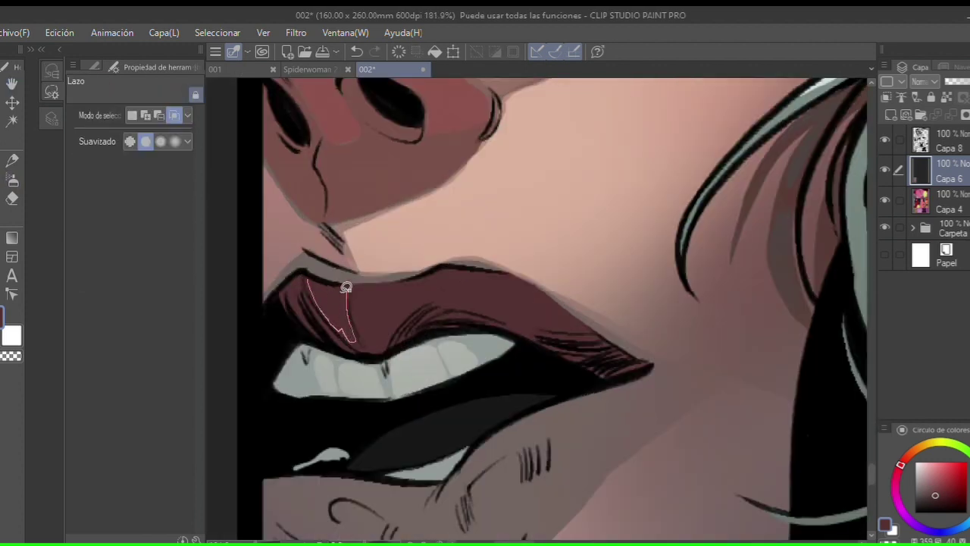
Step: Lasso glossy streaks across the upper lip and airbrush them lighter
{"action": "left_click_drag", "start_coordinate": [345, 287], "coordinate": [347, 289]}
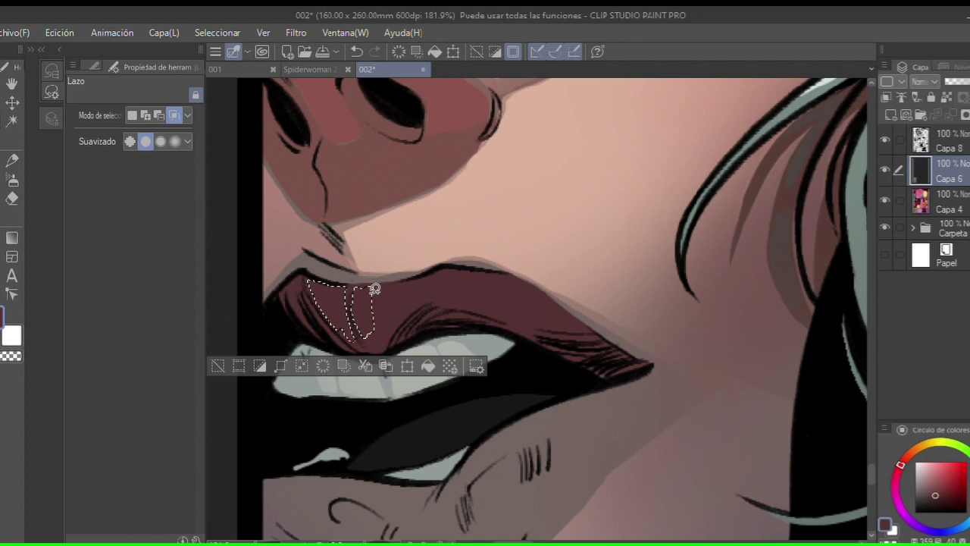
{"action": "left_click_drag", "start_coordinate": [400, 292], "coordinate": [426, 300]}
{"action": "left_click_drag", "start_coordinate": [465, 268], "coordinate": [448, 288]}
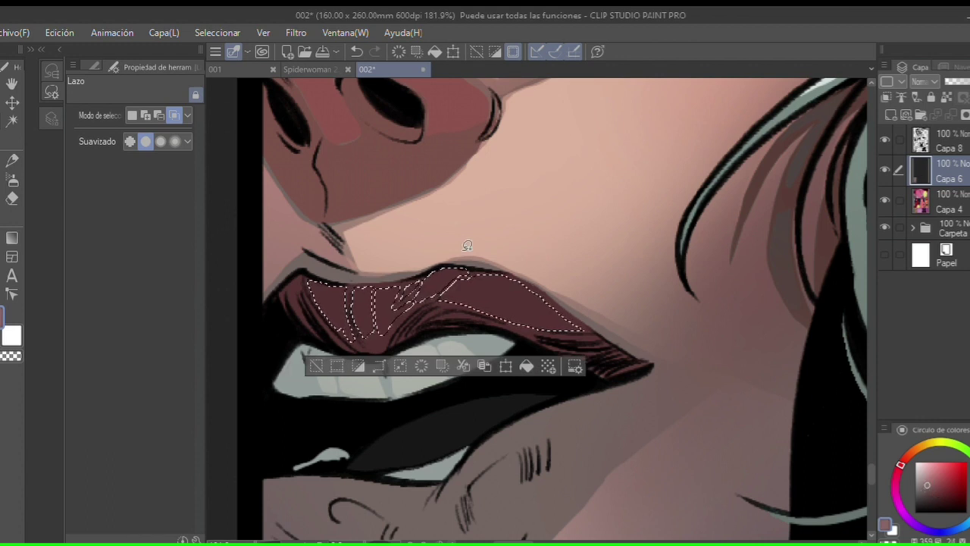
{"action": "key", "text": "b"}
{"action": "scroll", "coordinate": [376, 270], "scroll_direction": "down", "scroll_amount": 5}
Step: Lasso the lower lip and airbrush it a glossier pinkish red
{"action": "key", "text": "ctrl+d"}
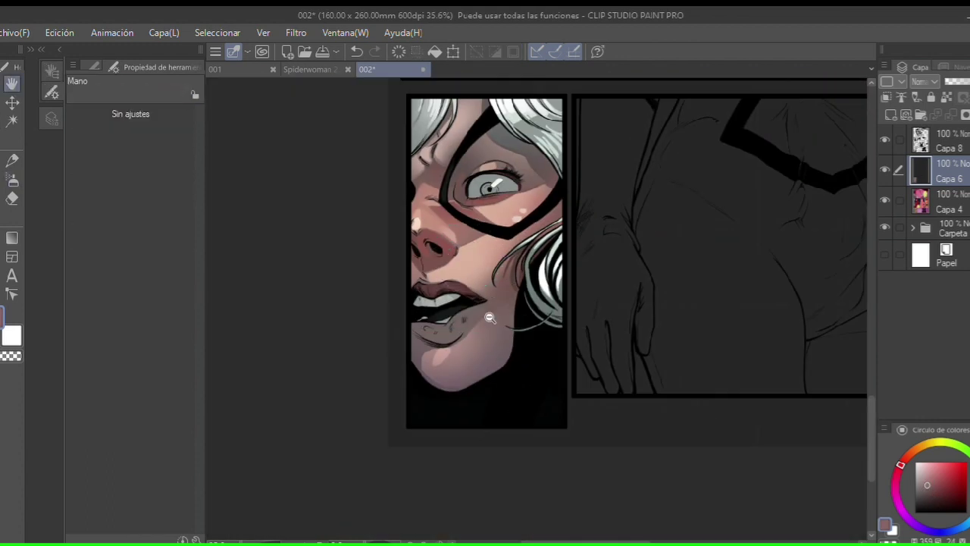
{"action": "scroll", "coordinate": [466, 277], "scroll_direction": "up", "scroll_amount": 3}
{"action": "scroll", "coordinate": [467, 278], "scroll_direction": "up", "scroll_amount": 2}
{"action": "key", "text": "m"}
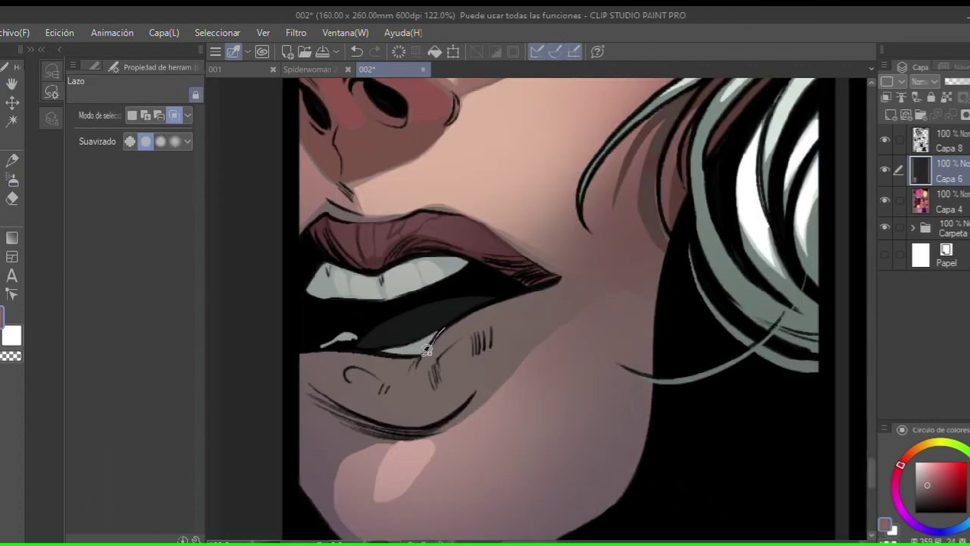
{"action": "left_click_drag", "start_coordinate": [465, 398], "coordinate": [557, 277]}
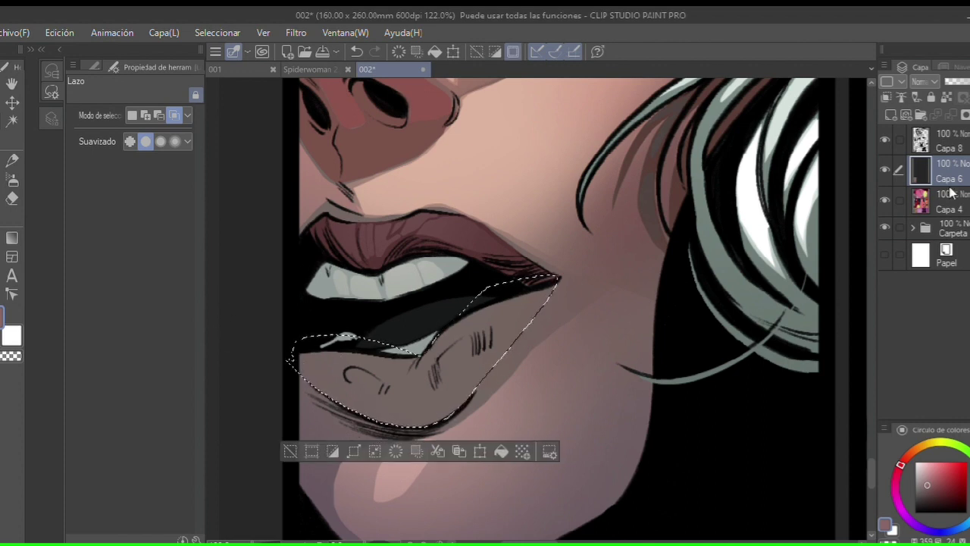
{"action": "scroll", "coordinate": [532, 444], "scroll_direction": "down", "scroll_amount": 1}
{"action": "scroll", "coordinate": [439, 353], "scroll_direction": "down", "scroll_amount": 1}
{"action": "key", "text": "b"}
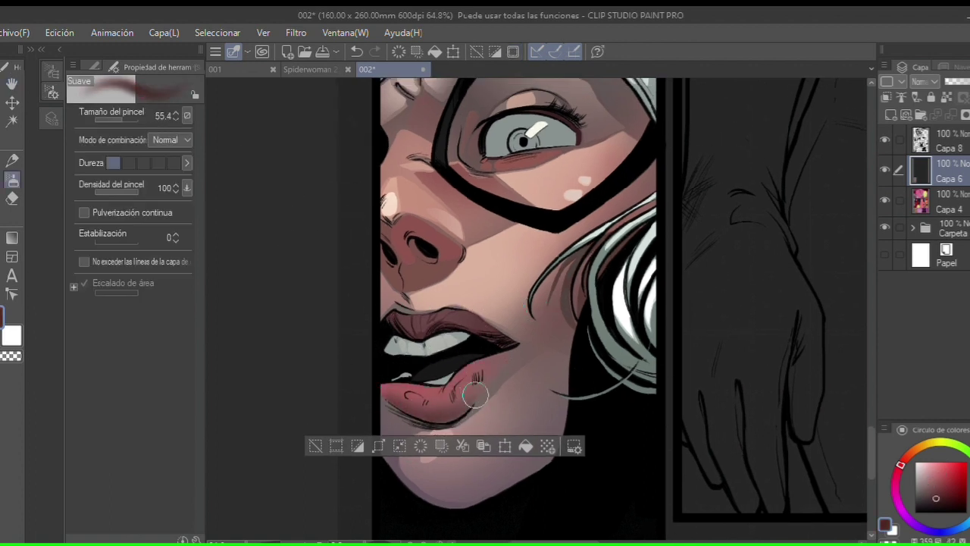
{"action": "key", "text": "ctrl+d"}
Step: Add pale pink highlight streaks across the lower lip, then deselect
{"action": "key", "text": "m"}
{"action": "scroll", "coordinate": [430, 425], "scroll_direction": "up", "scroll_amount": 5}
{"action": "left_click_drag", "start_coordinate": [384, 410], "coordinate": [447, 429]}
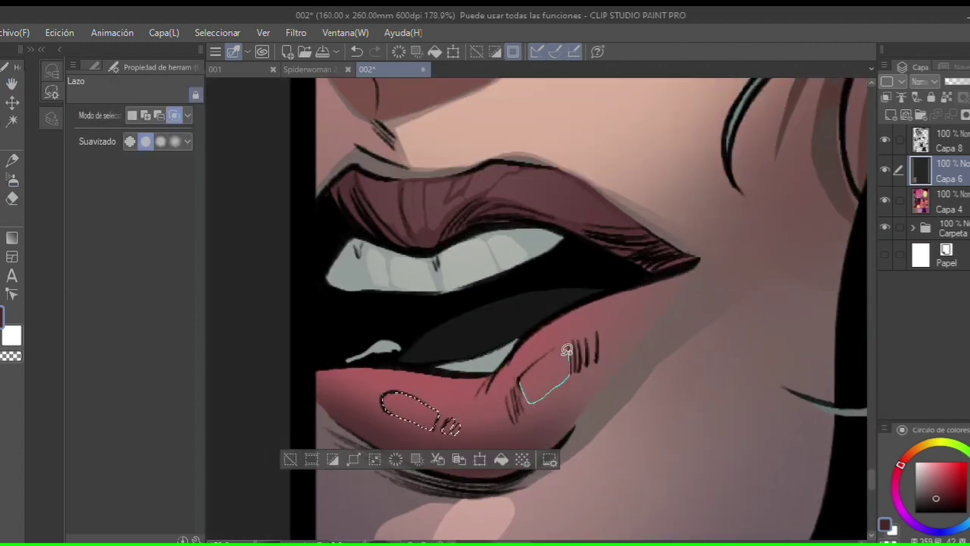
{"action": "left_click_drag", "start_coordinate": [567, 350], "coordinate": [592, 353]}
{"action": "key", "text": "b"}
{"action": "scroll", "coordinate": [569, 326], "scroll_direction": "down", "scroll_amount": 7}
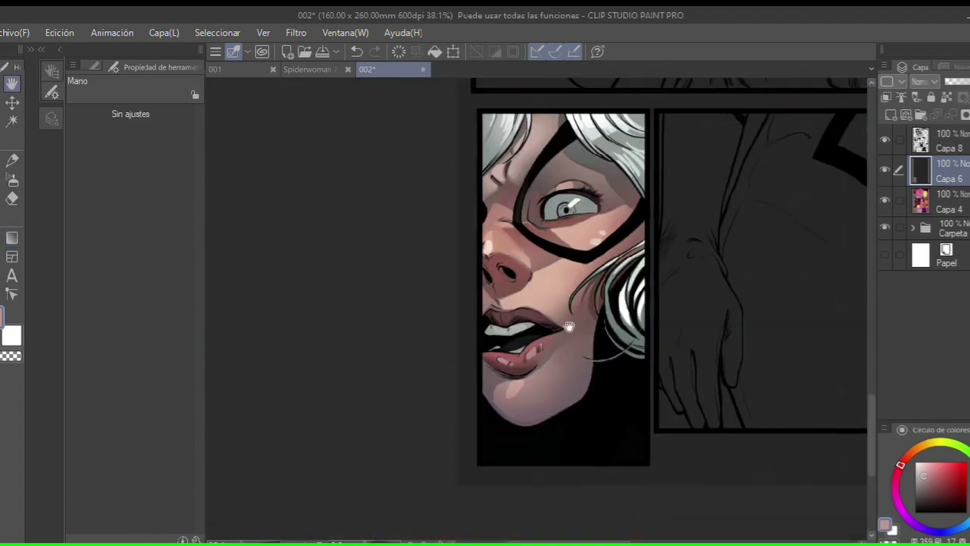
{"action": "scroll", "coordinate": [568, 325], "scroll_direction": "up", "scroll_amount": 8}
{"action": "left_click_drag", "start_coordinate": [590, 259], "coordinate": [590, 261]}
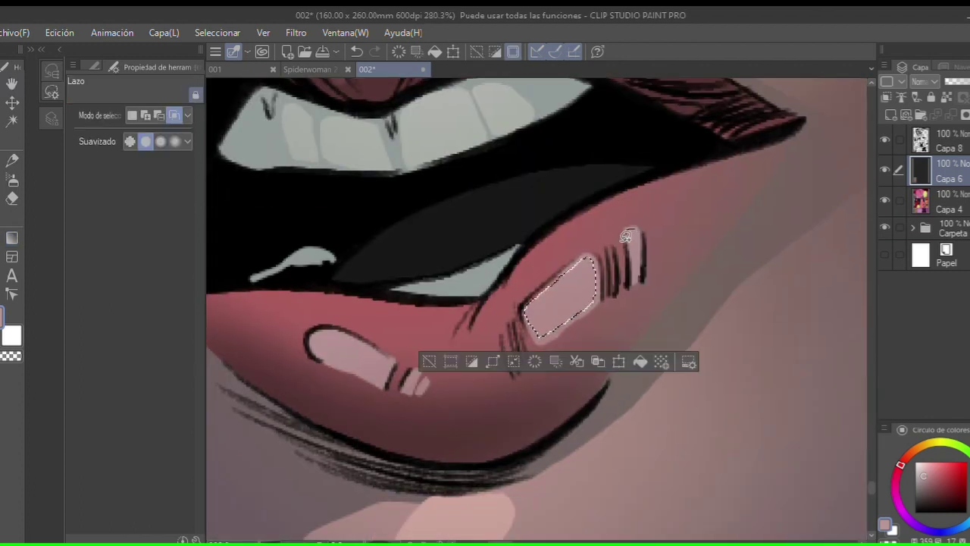
{"action": "left_click_drag", "start_coordinate": [366, 387], "coordinate": [369, 385]}
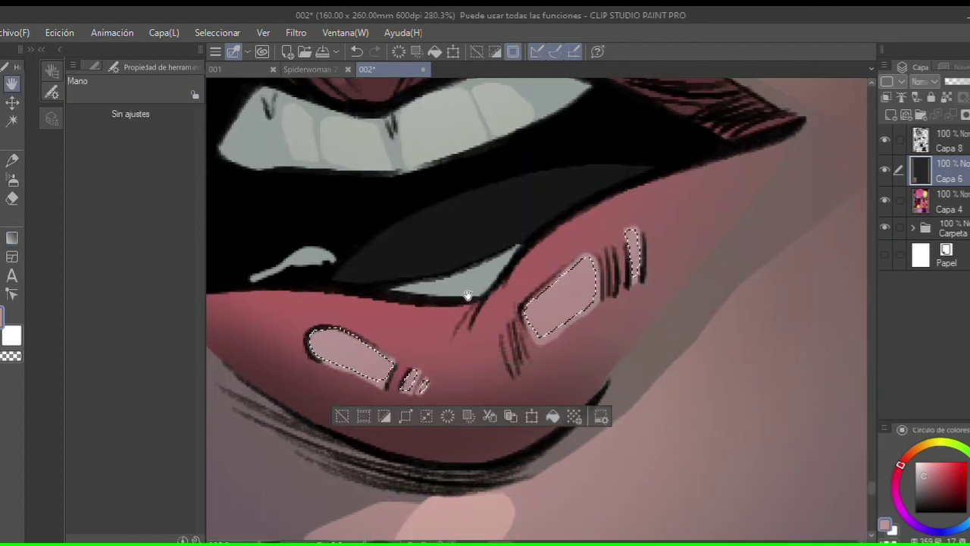
{"action": "scroll", "coordinate": [470, 303], "scroll_direction": "down", "scroll_amount": 4}
{"action": "key", "text": "ctrl+d"}
{"action": "scroll", "coordinate": [531, 319], "scroll_direction": "down", "scroll_amount": 5}
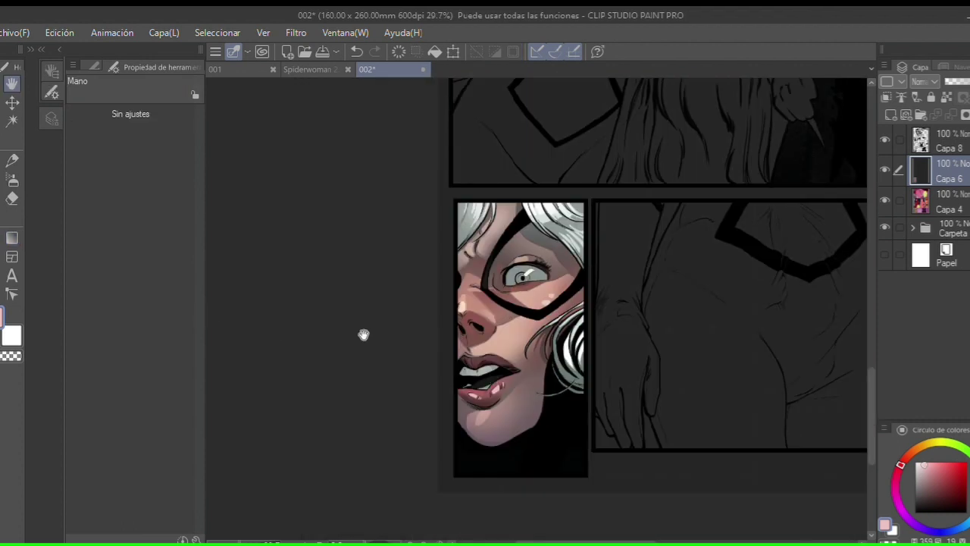
Step: Lasso the iris and fill it green on the Capa 6 layer
{"action": "left_click_drag", "start_coordinate": [363, 334], "coordinate": [247, 336]}
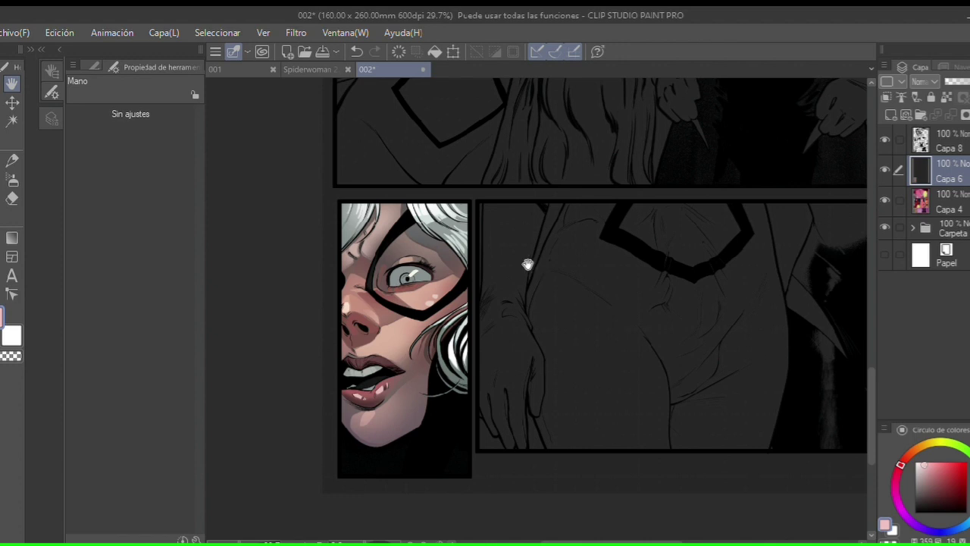
{"action": "scroll", "coordinate": [431, 275], "scroll_direction": "up", "scroll_amount": 9}
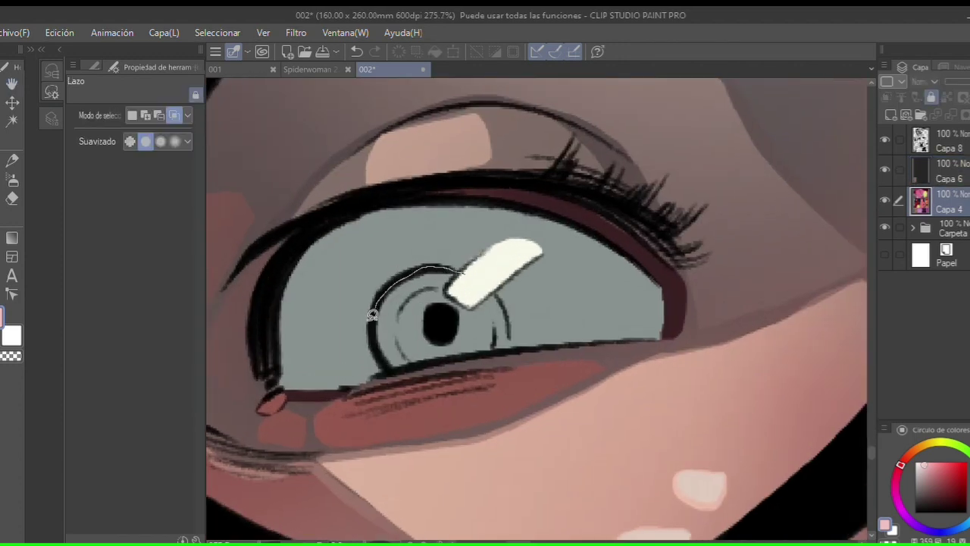
{"action": "left_click_drag", "start_coordinate": [500, 311], "coordinate": [466, 269]}
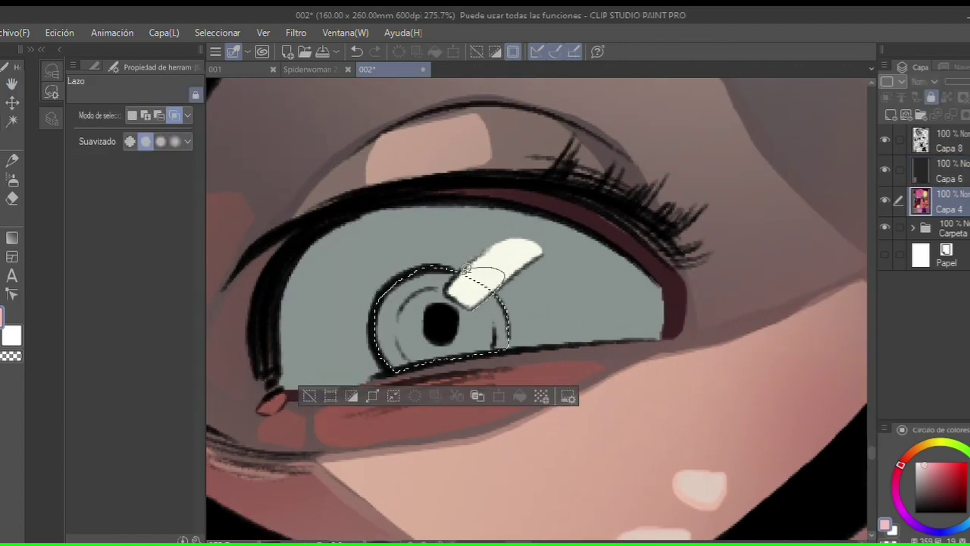
{"action": "left_click", "coordinate": [963, 478]}
{"action": "left_click", "coordinate": [947, 171]}
{"action": "key", "text": "g"}
{"action": "left_click", "coordinate": [409, 334]}
{"action": "scroll", "coordinate": [650, 223], "scroll_direction": "down", "scroll_amount": 5}
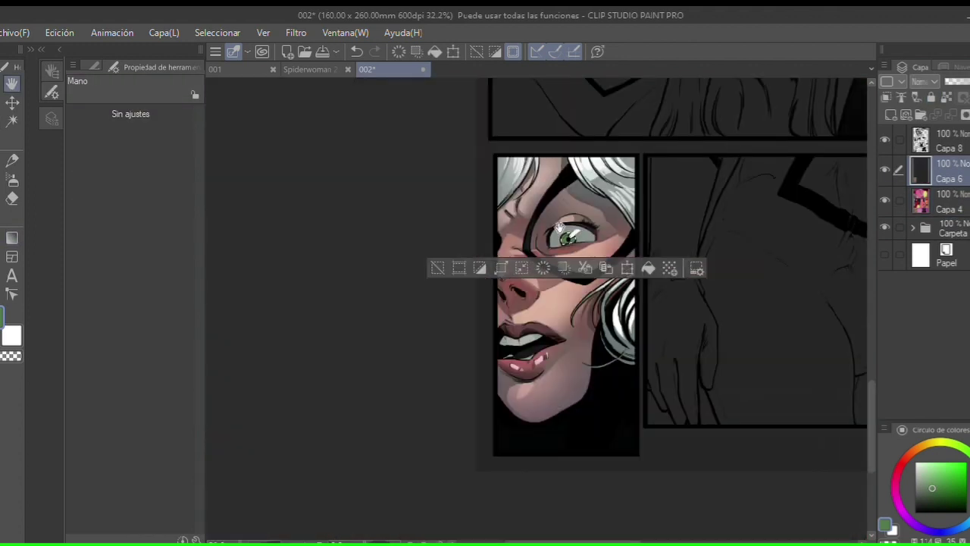
{"action": "scroll", "coordinate": [650, 223], "scroll_direction": "up", "scroll_amount": 5}
Step: Airbrush a yellow glow around the pupil and dark green shading at the upper left
{"action": "left_click_drag", "start_coordinate": [651, 224], "coordinate": [629, 227]}
{"action": "key", "text": "b"}
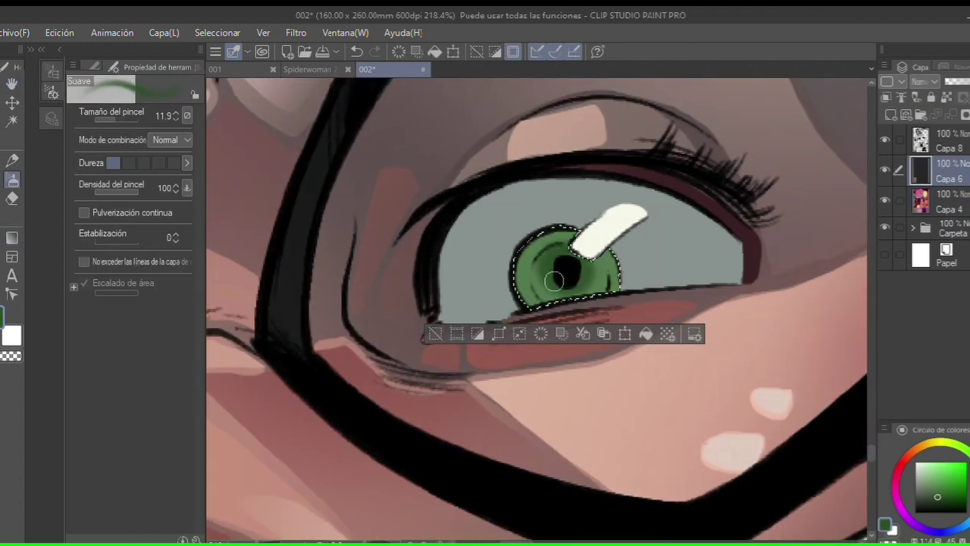
{"action": "left_click_drag", "start_coordinate": [545, 254], "coordinate": [551, 286]}
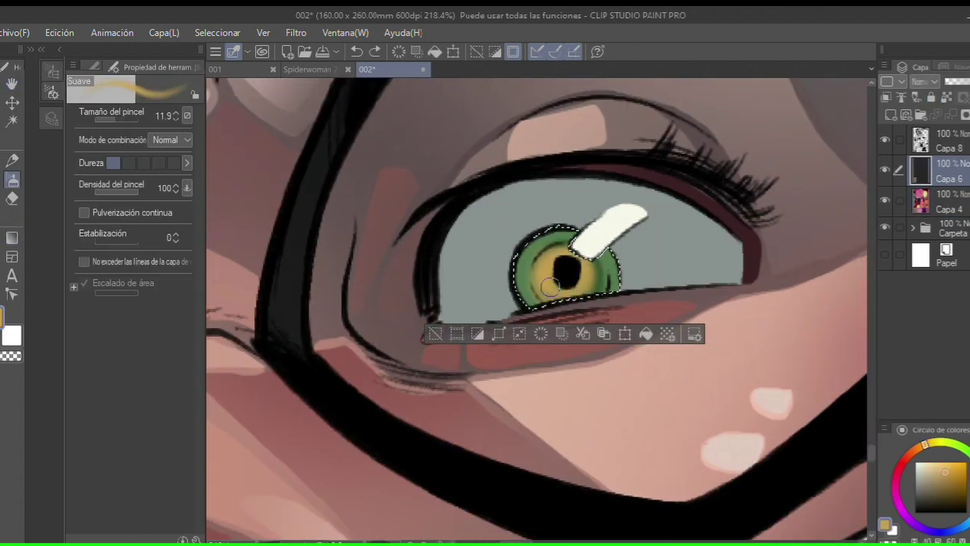
{"action": "left_click", "coordinate": [523, 246], "text": "alt"}
{"action": "left_click_drag", "start_coordinate": [523, 242], "coordinate": [573, 263]}
{"action": "scroll", "coordinate": [567, 267], "scroll_direction": "down", "scroll_amount": 5}
{"action": "scroll", "coordinate": [554, 295], "scroll_direction": "up", "scroll_amount": 6}
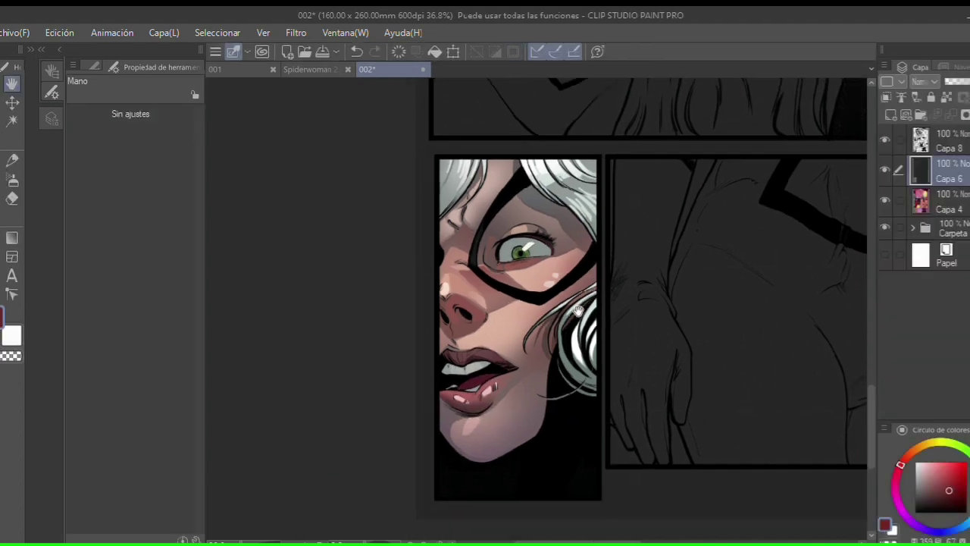
Step: Select the black mask shape via the line art layer, then undo a trial gradient fill
{"action": "scroll", "coordinate": [577, 311], "scroll_direction": "up", "scroll_amount": 3}
{"action": "scroll", "coordinate": [736, 167], "scroll_direction": "down", "scroll_amount": 1}
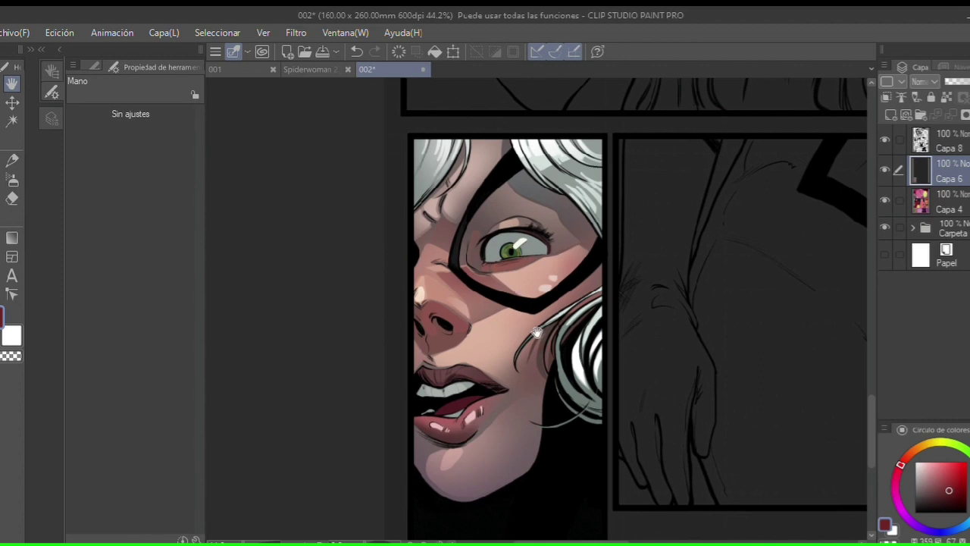
{"action": "left_click", "coordinate": [948, 205]}
{"action": "key", "text": "w"}
{"action": "left_click", "coordinate": [466, 258]}
{"action": "left_click", "coordinate": [948, 175]}
{"action": "key", "text": "g"}
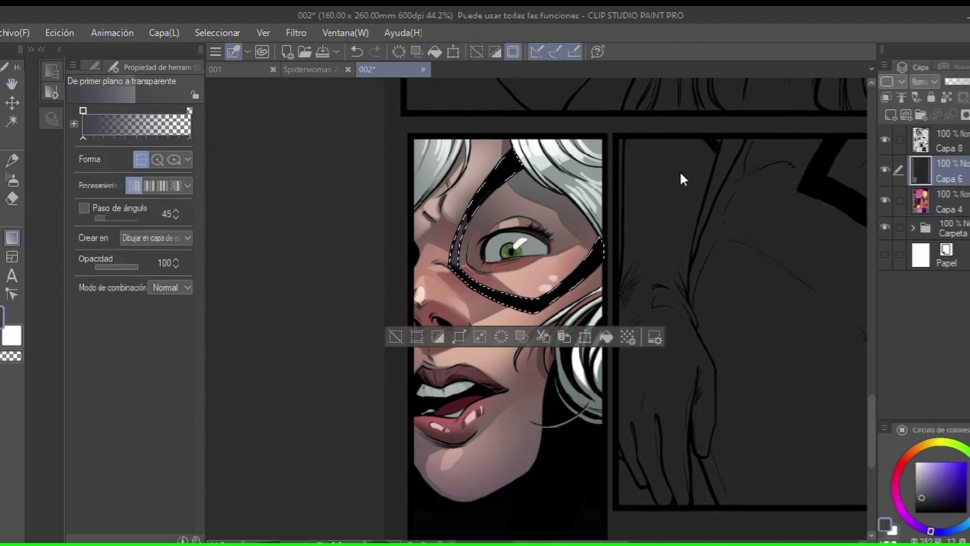
{"action": "key", "text": "ctrl+z"}
Step: Airbrush soft pale lavender highlights along the mask's inner edges, then deselect
{"action": "scroll", "coordinate": [424, 199], "scroll_direction": "up", "scroll_amount": 2}
{"action": "key", "text": "b"}
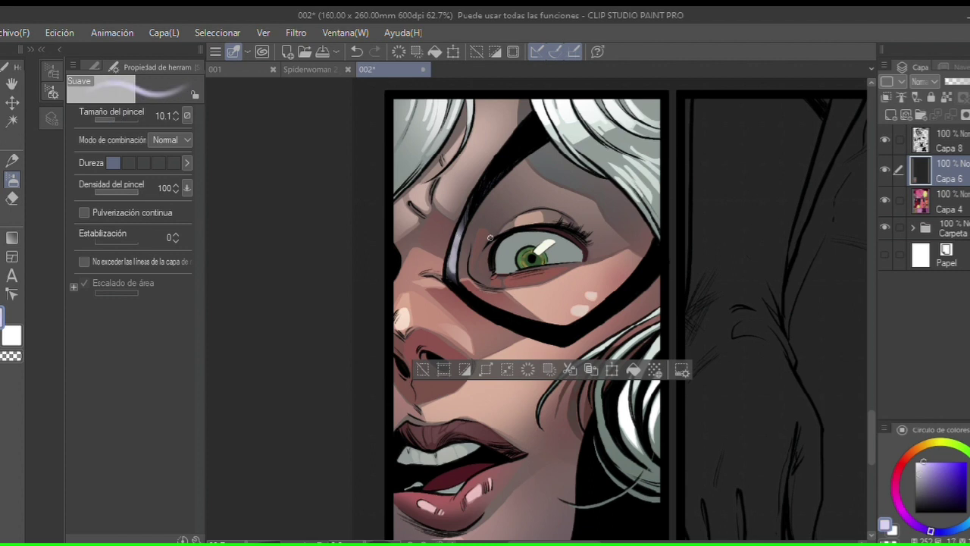
{"action": "key", "text": "ctrl+d"}
{"action": "key", "text": "h"}
{"action": "scroll", "coordinate": [480, 371], "scroll_direction": "down", "scroll_amount": 4}
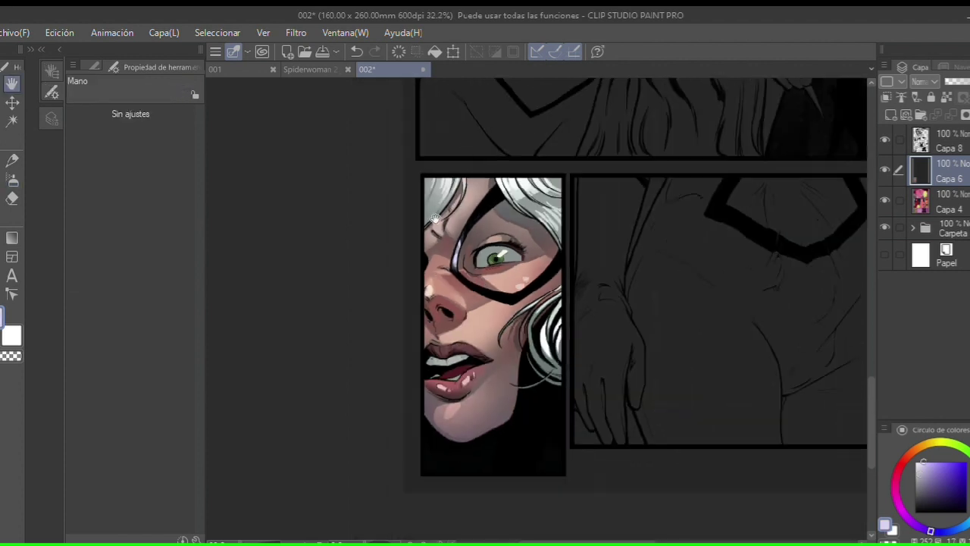
{"action": "left_click_drag", "start_coordinate": [501, 363], "coordinate": [480, 370]}
{"action": "scroll", "coordinate": [476, 387], "scroll_direction": "up", "scroll_amount": 1}
Step: Lasso the chin and airbrush a lighter pink glow from the sampled skin color
{"action": "scroll", "coordinate": [472, 377], "scroll_direction": "up", "scroll_amount": 3}
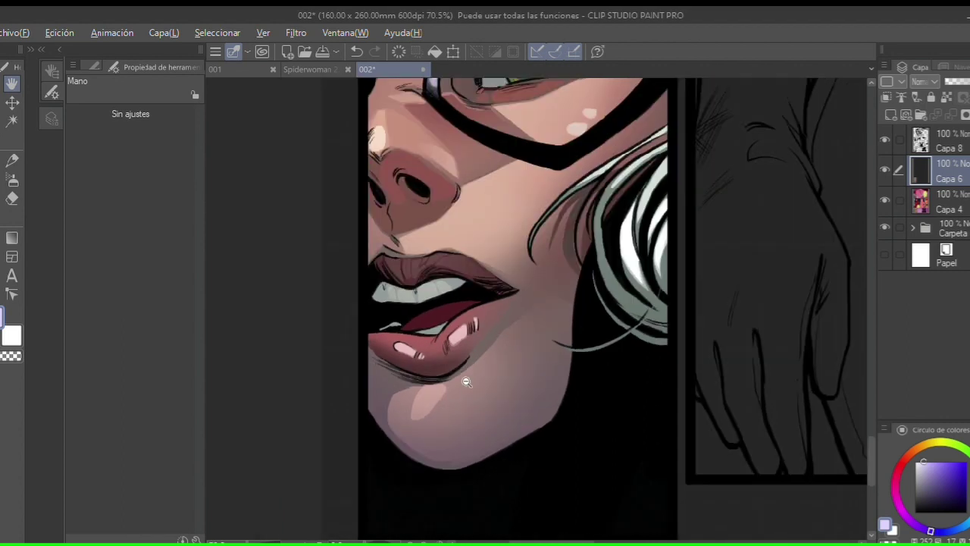
{"action": "scroll", "coordinate": [455, 360], "scroll_direction": "up", "scroll_amount": 2}
{"action": "key", "text": "m"}
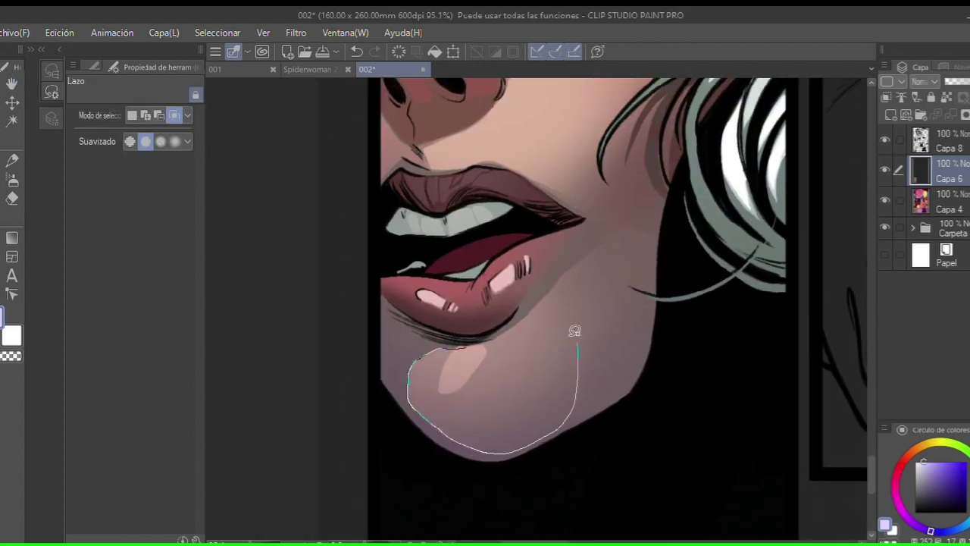
{"action": "left_click_drag", "start_coordinate": [577, 341], "coordinate": [555, 295]}
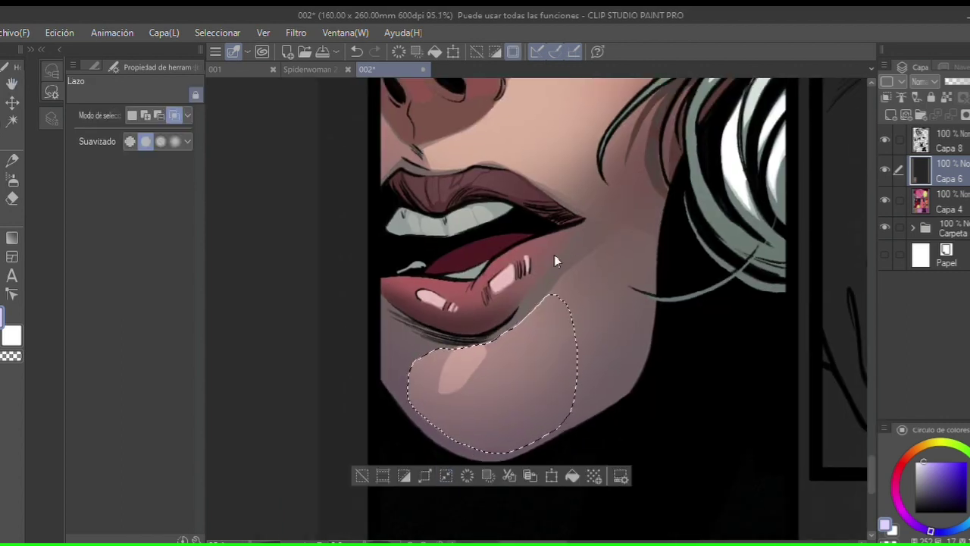
{"action": "left_click", "coordinate": [634, 205], "text": "alt"}
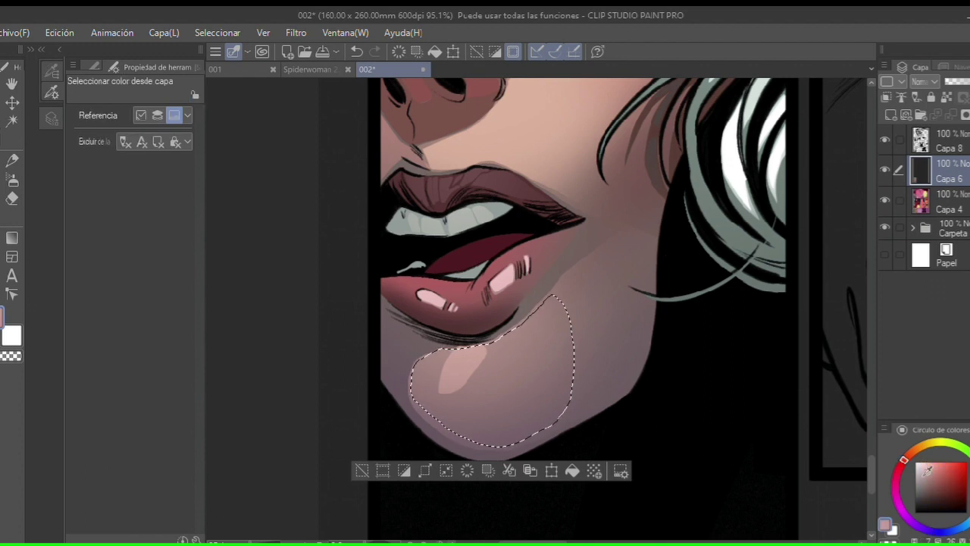
{"action": "key", "text": "b"}
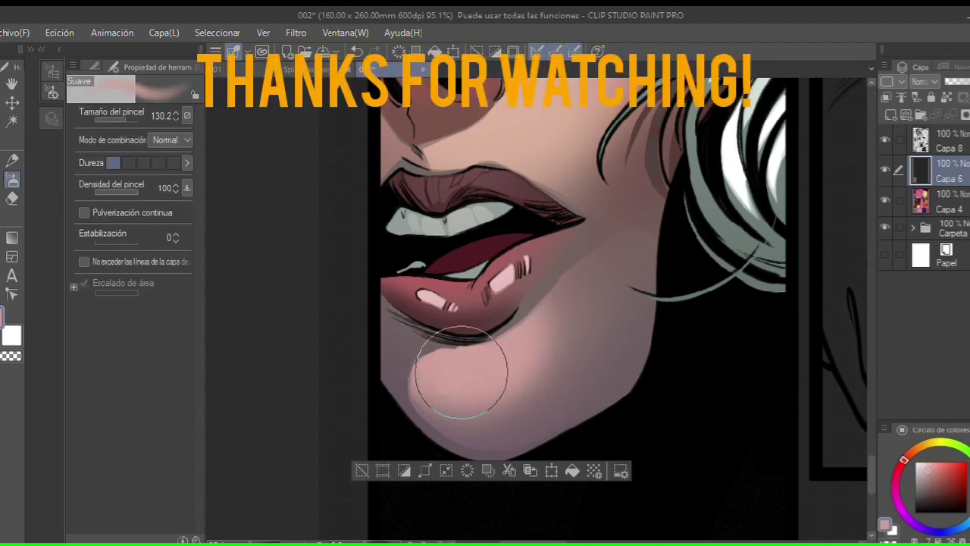
{"action": "scroll", "coordinate": [461, 371], "scroll_direction": "down", "scroll_amount": 5}
{"action": "scroll", "coordinate": [470, 453], "scroll_direction": "up", "scroll_amount": 3}
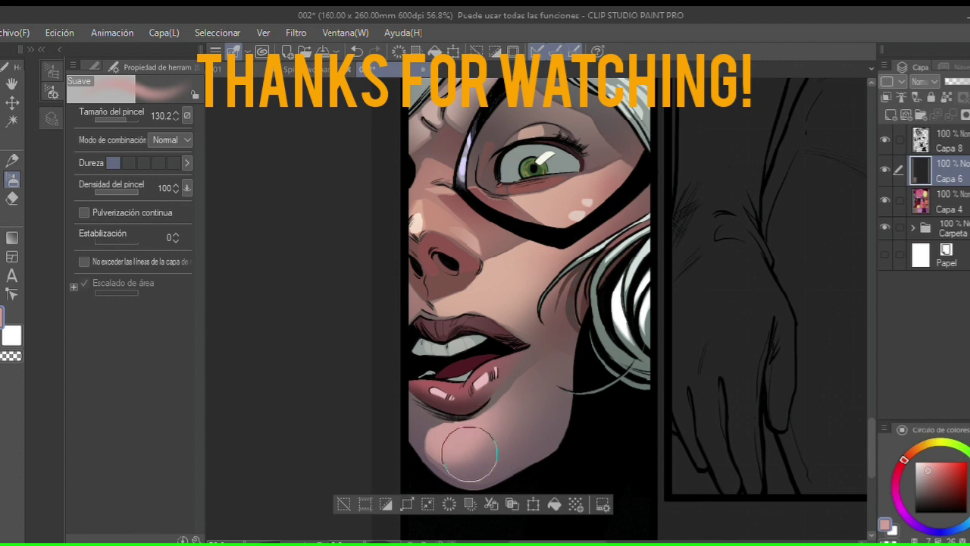
{"action": "key", "text": "ctrl+d"}
Step: Add a small extra highlight on the chin and deselect
{"action": "key", "text": "m"}
{"action": "left_click_drag", "start_coordinate": [470, 422], "coordinate": [468, 423]}
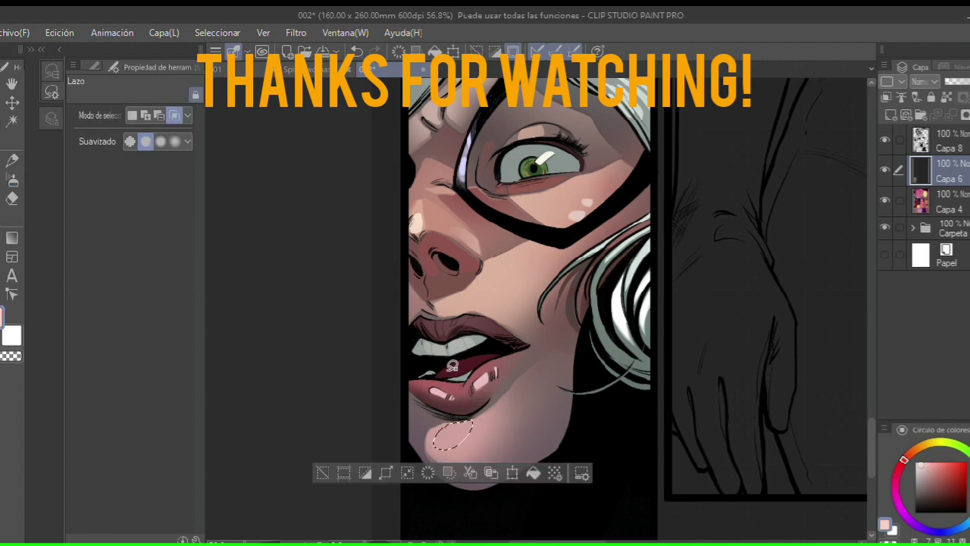
{"action": "key", "text": "b"}
{"action": "key", "text": "ctrl+d"}
{"action": "scroll", "coordinate": [500, 418], "scroll_direction": "down", "scroll_amount": 4}
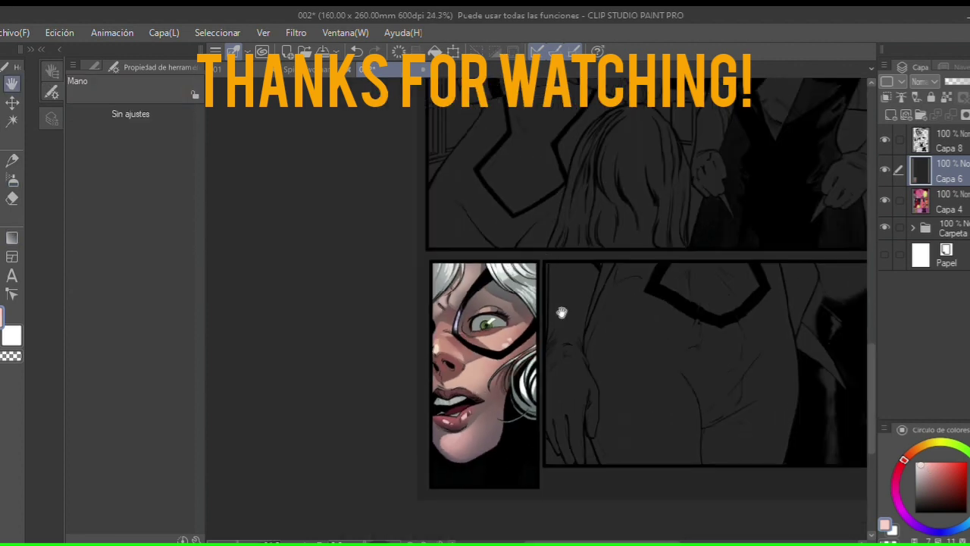